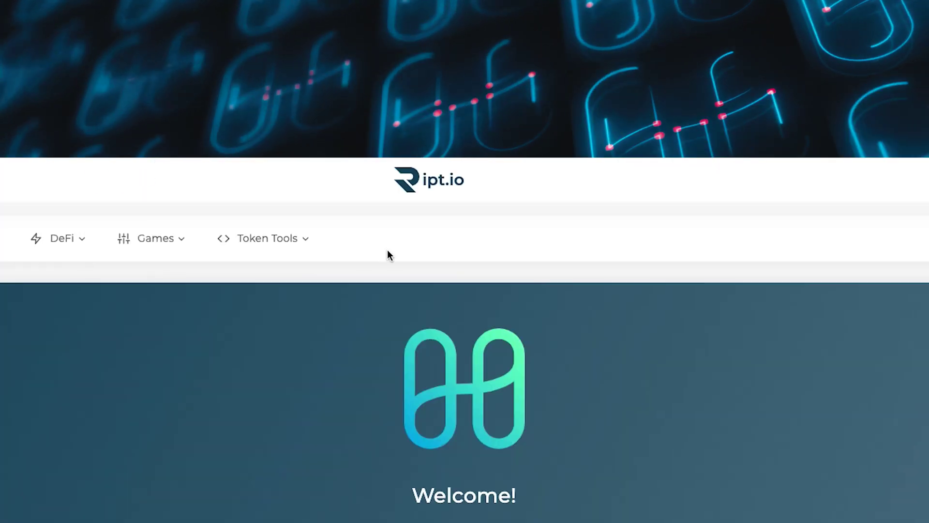
Choose The Contractor from Ript.io's Token Tools menu
left_click(313, 245)
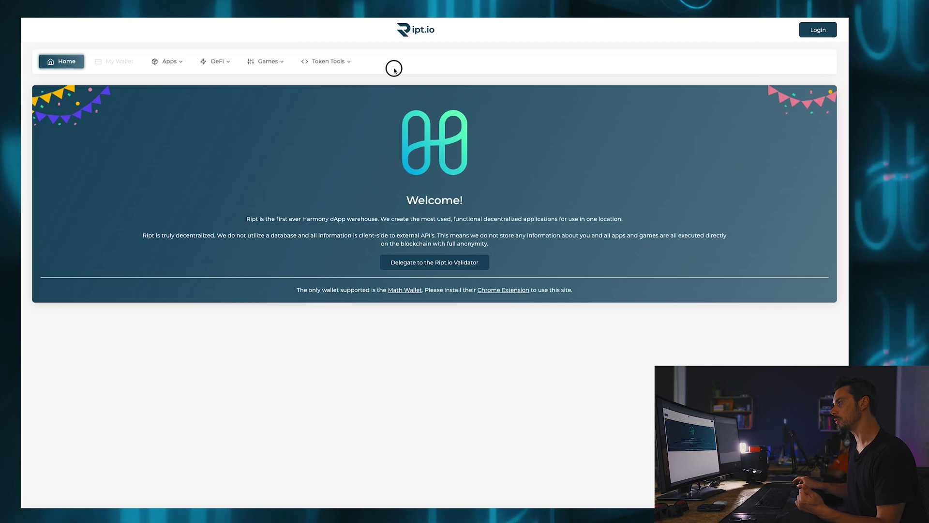
left_click(351, 64)
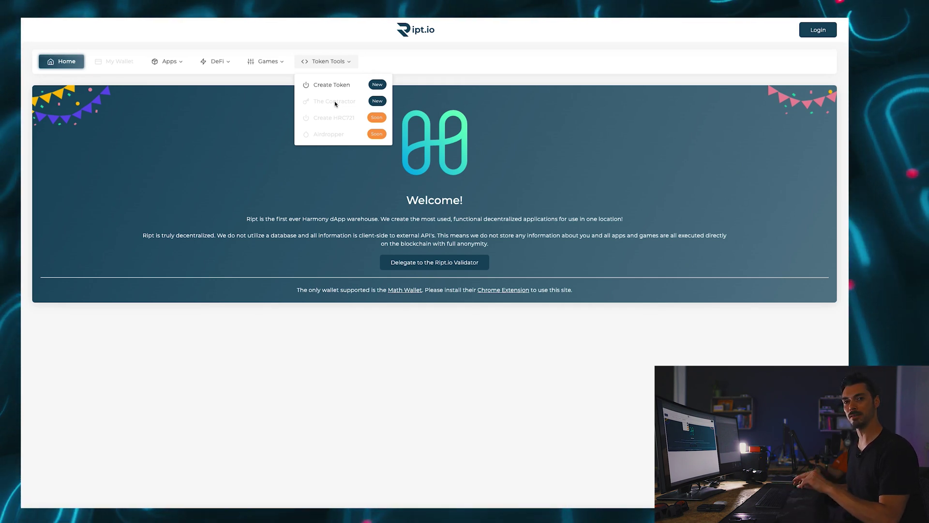
left_click(345, 102)
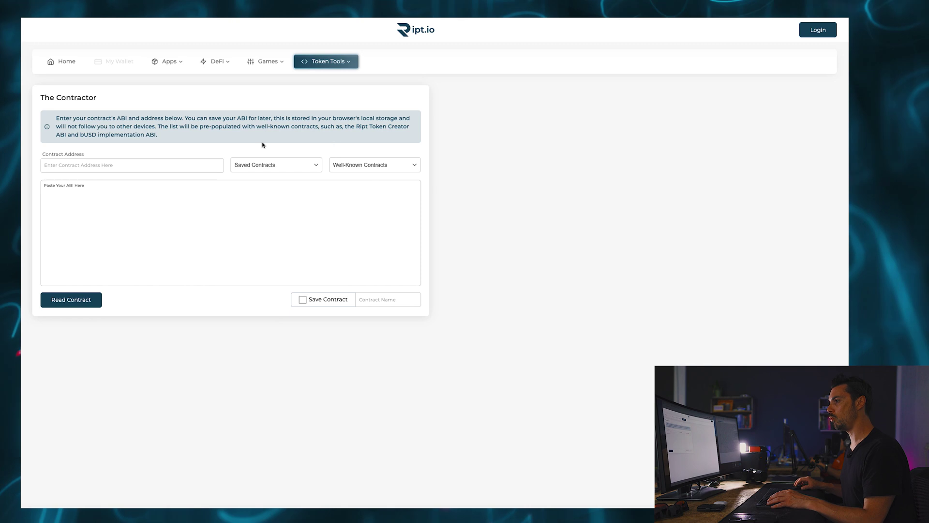
Paste the contract address and its ABI JSON, then read the contract
left_click(186, 167)
type("0x44a8f7d3fd4365864b12f49ae983945bfb0e97a9")
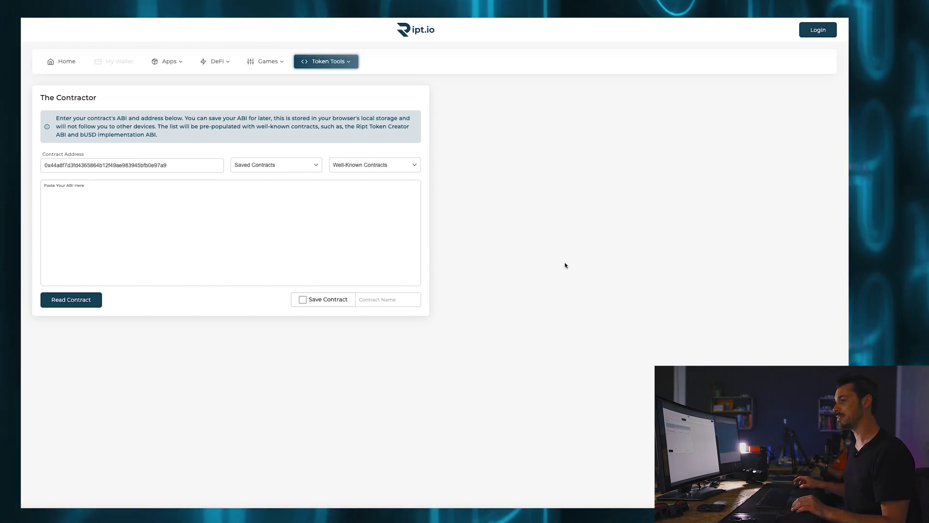
left_click(223, 223)
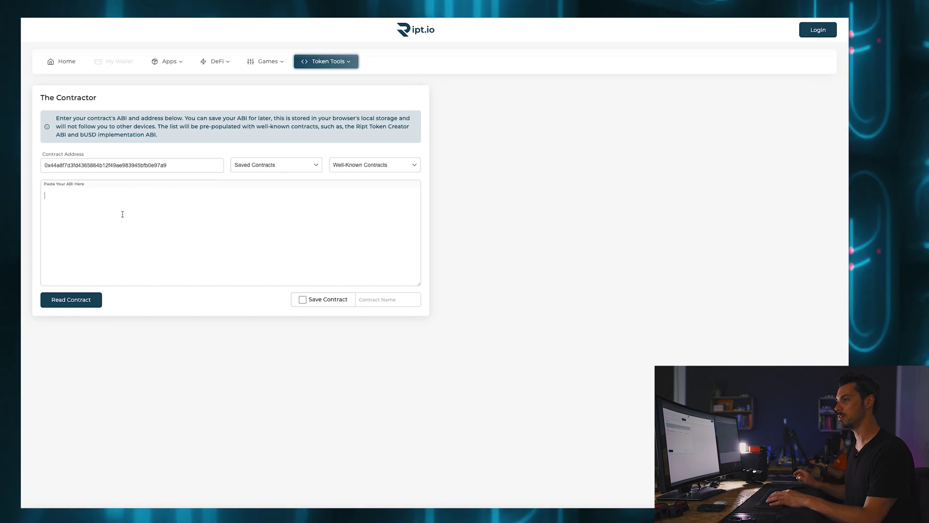
key("ctrl+v")
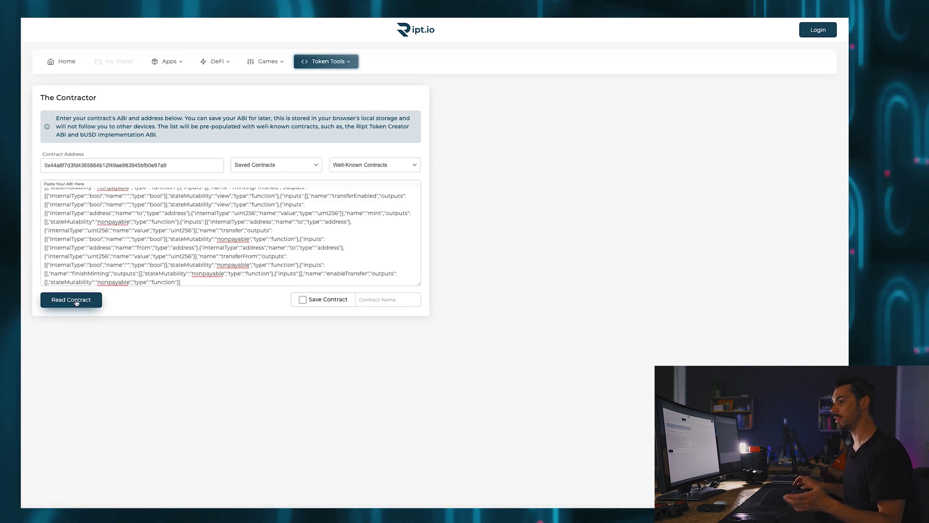
left_click(76, 301)
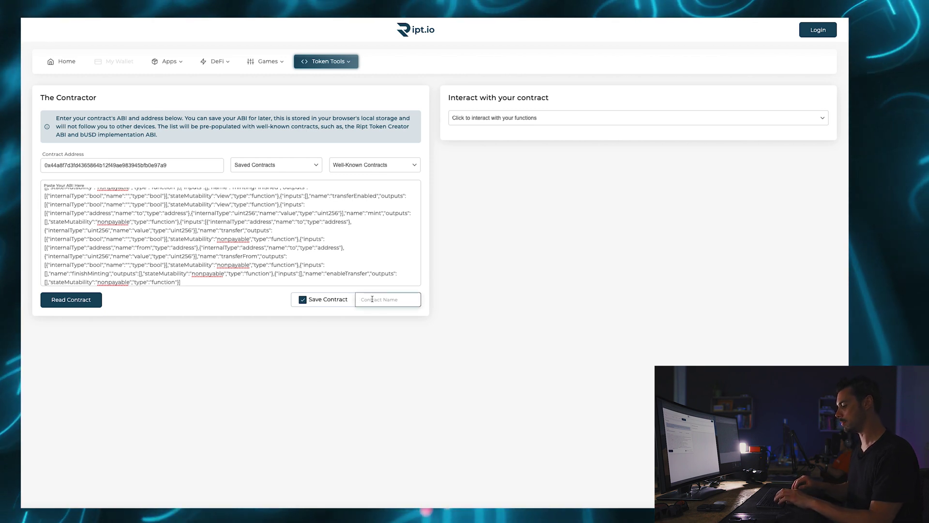
Save the contract as 'Supermassive' and load it back from Saved Contracts
type("Supermassive")
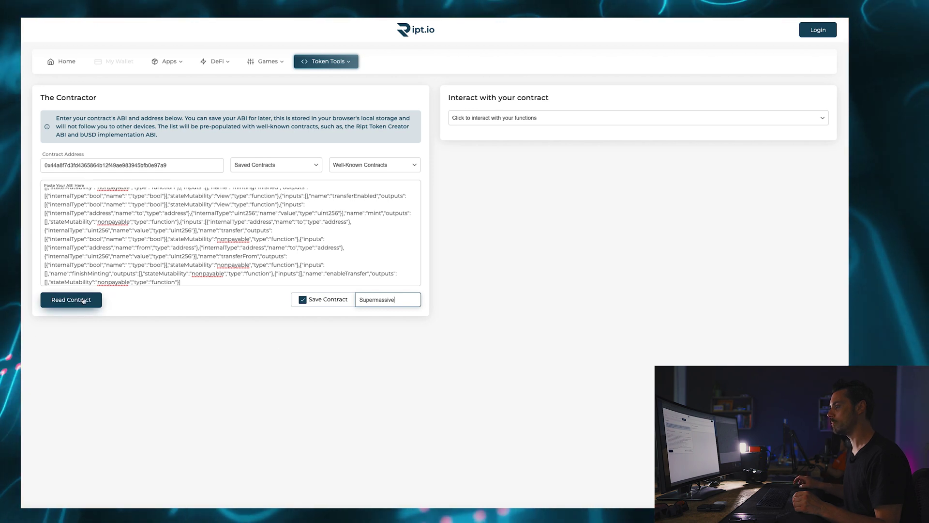
left_click(303, 167)
left_click(72, 305)
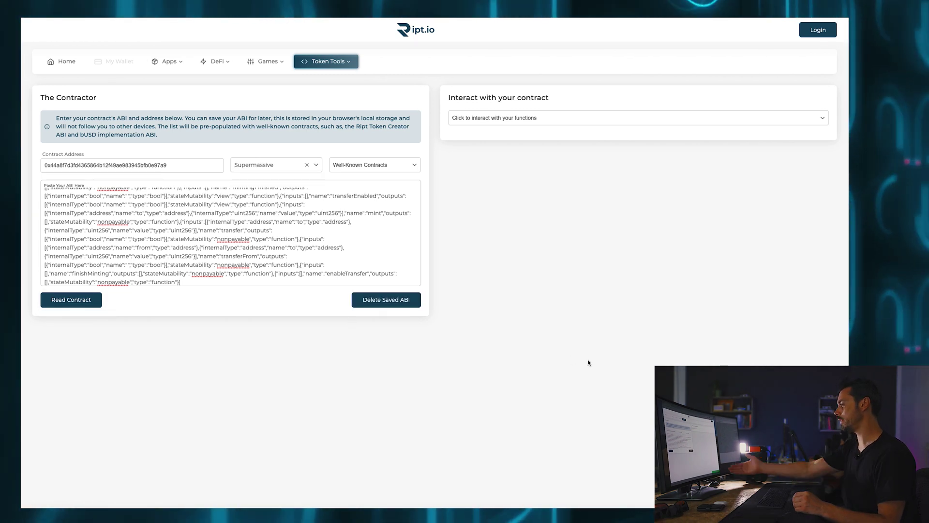
left_click(314, 166)
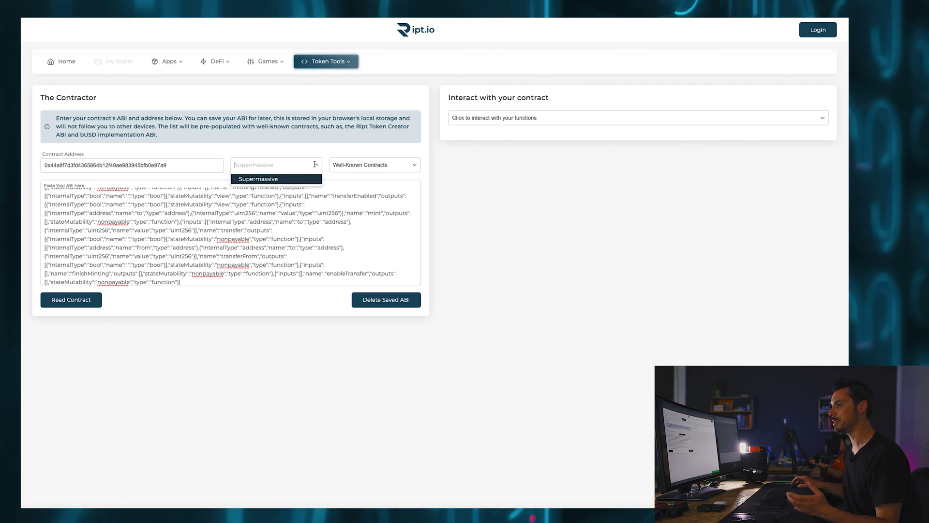
left_click(271, 179)
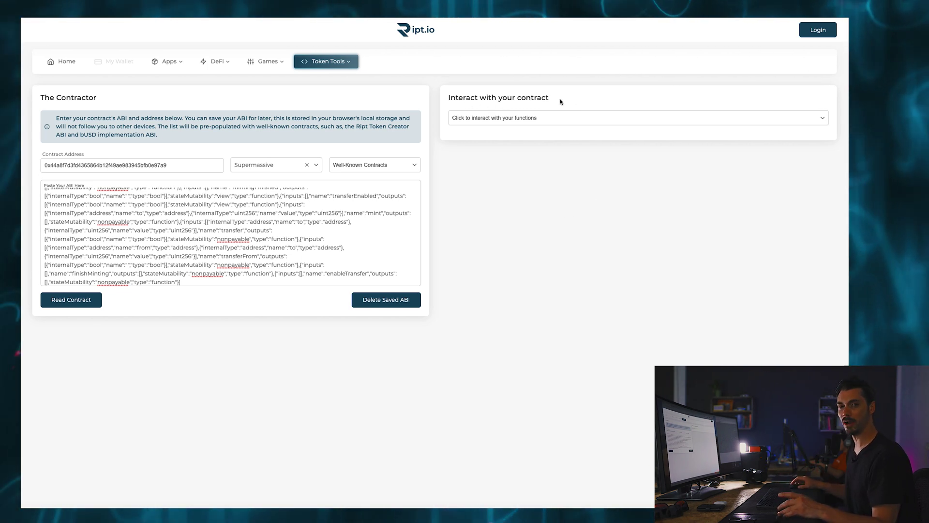
Call totalSupply from the function list to display 51000000
left_click(824, 118)
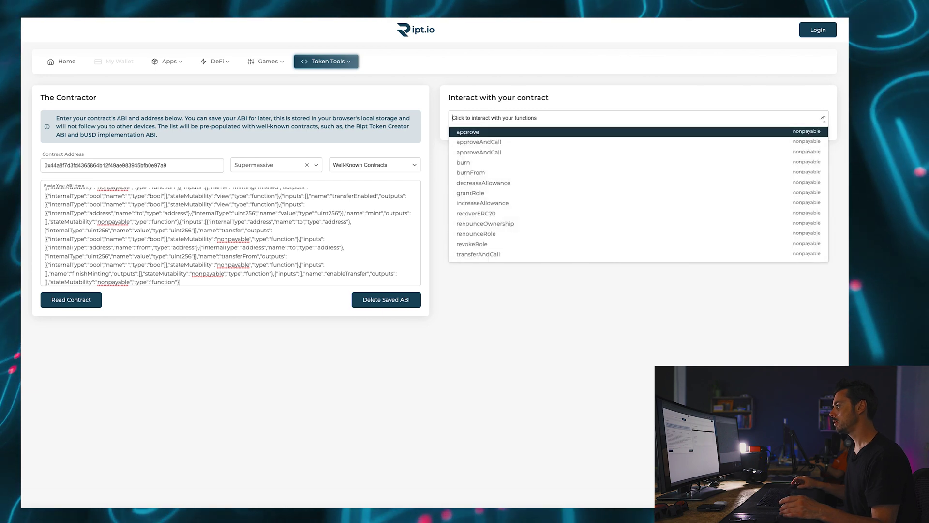
scroll(768, 176, "down", 5)
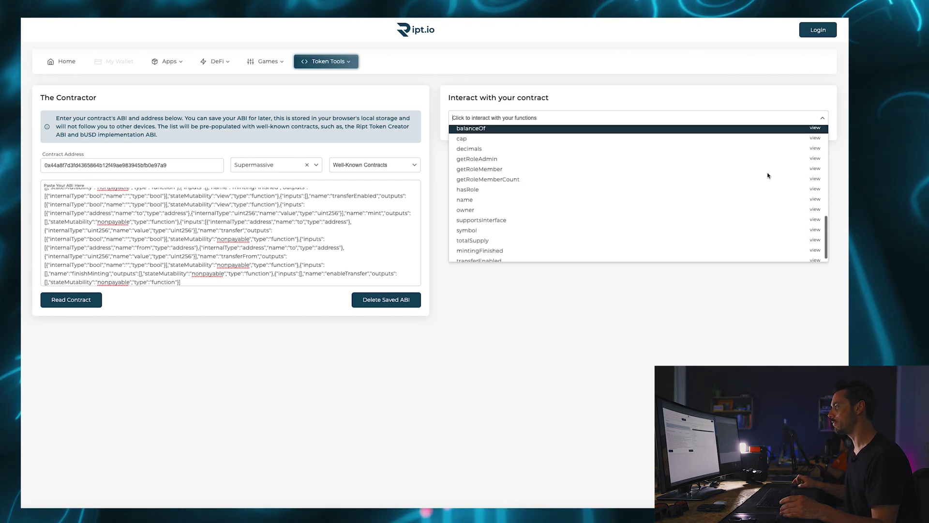
scroll(768, 176, "up", 5)
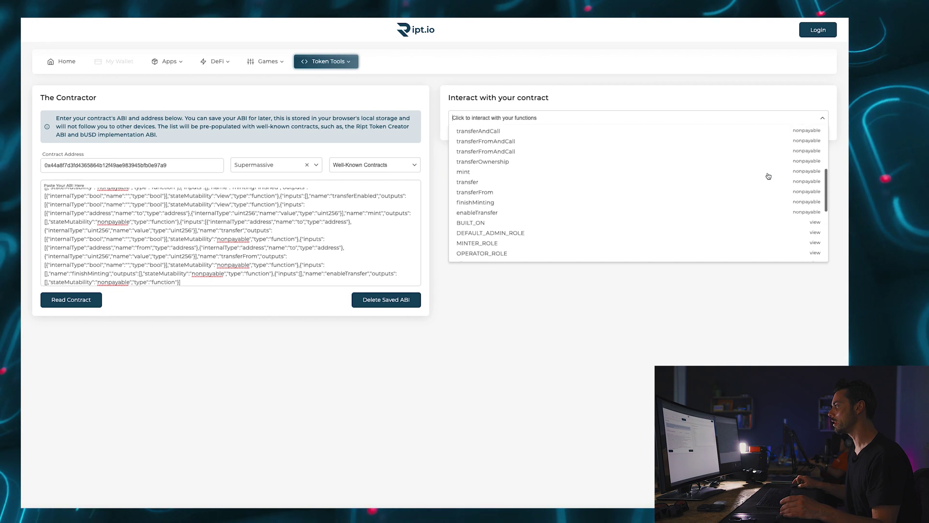
scroll(770, 175, "down", 5)
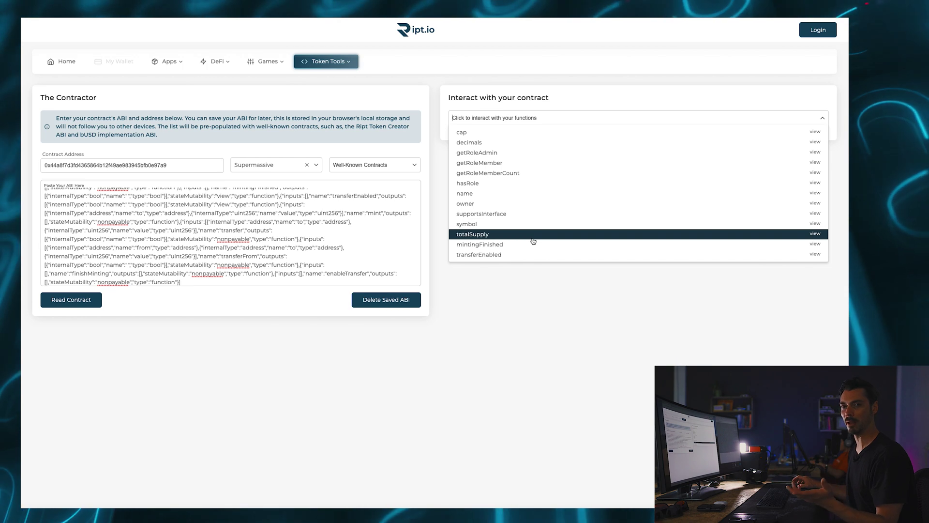
left_click(533, 239)
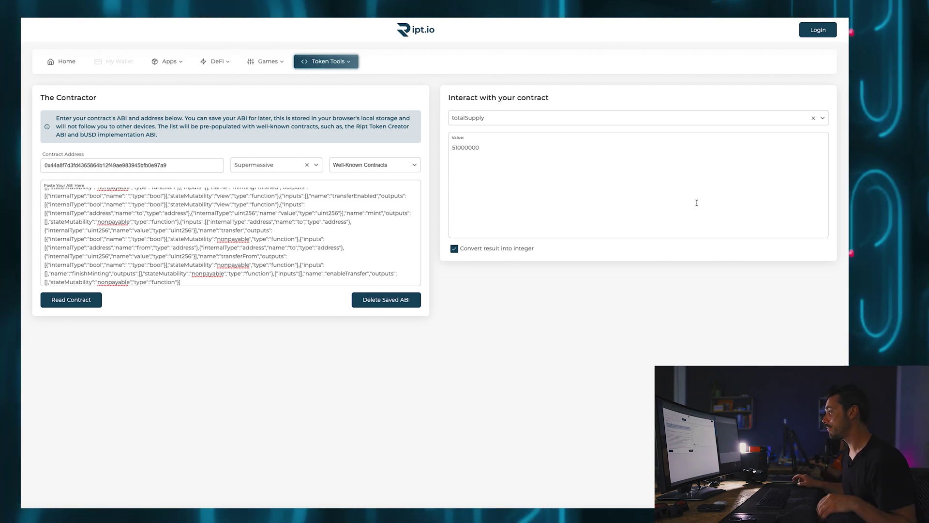
Browse the contract functions and call symbol to read the token symbol
left_click(824, 118)
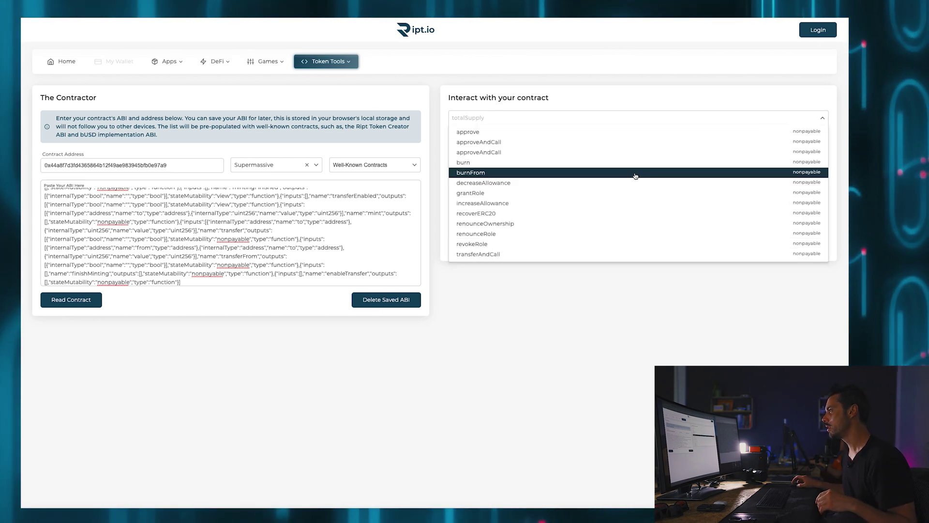
scroll(636, 176, "down", 1)
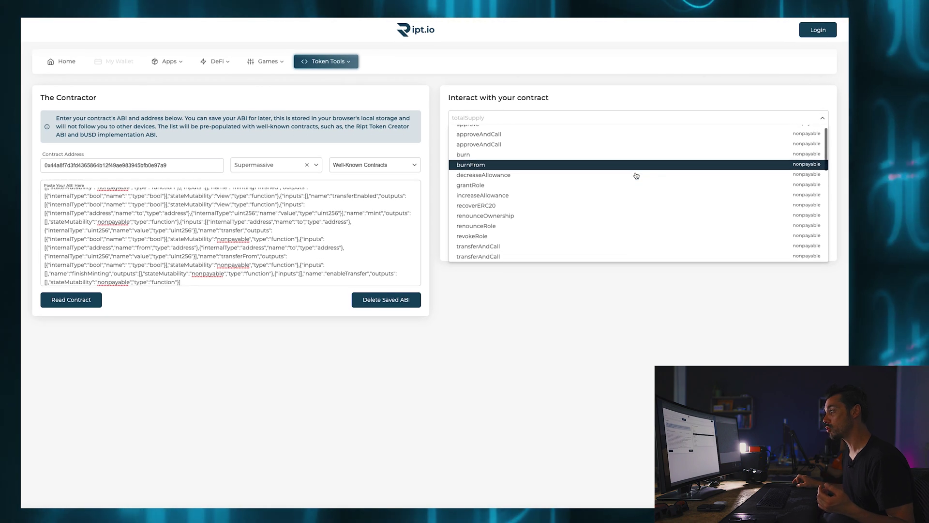
scroll(636, 175, "down", 4)
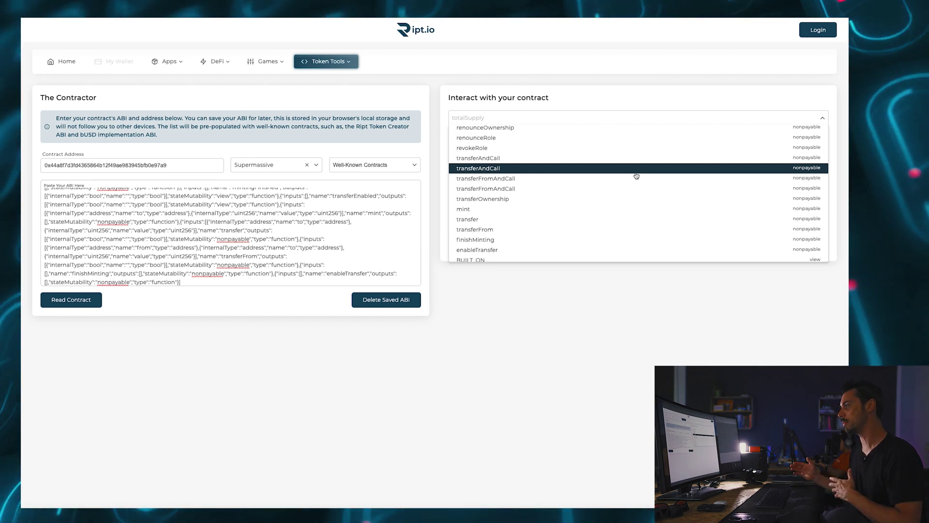
scroll(632, 183, "down", 3)
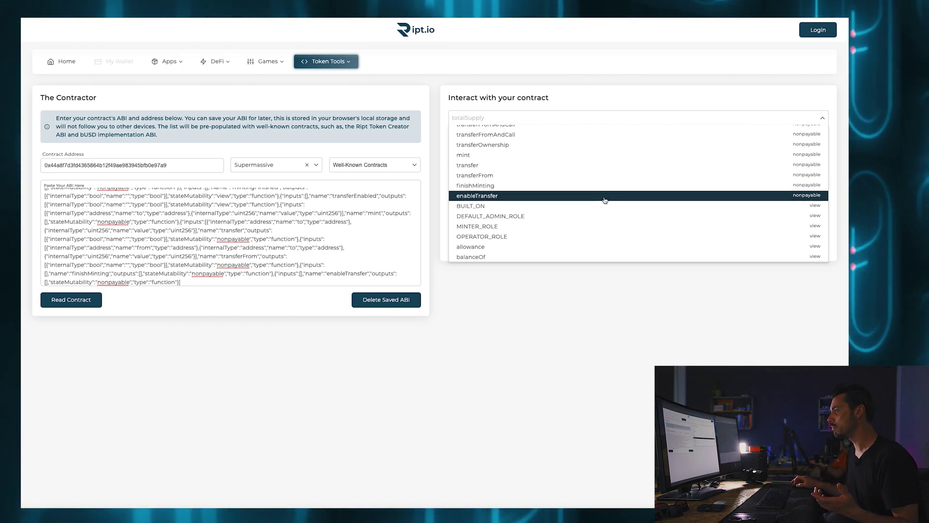
scroll(605, 199, "down", 5)
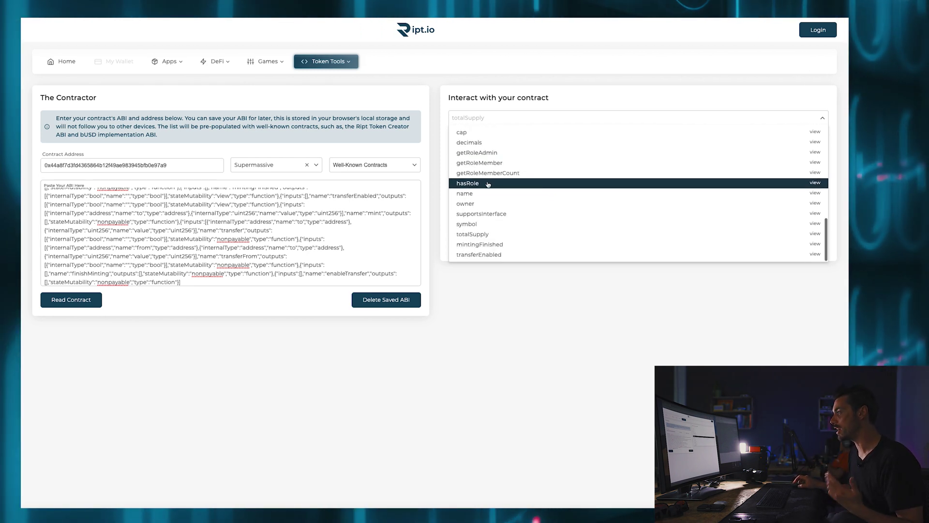
left_click(482, 224)
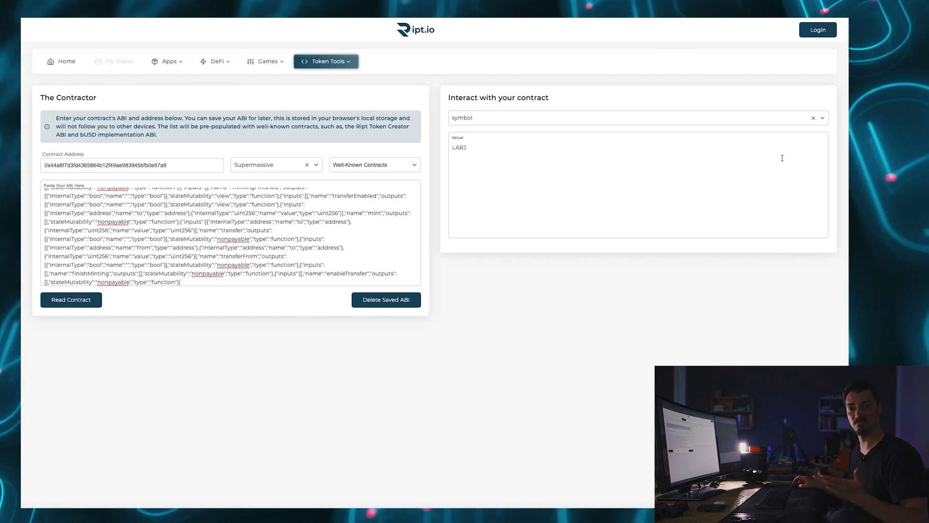
Scroll through the function list again to locate transfer
left_click(707, 121)
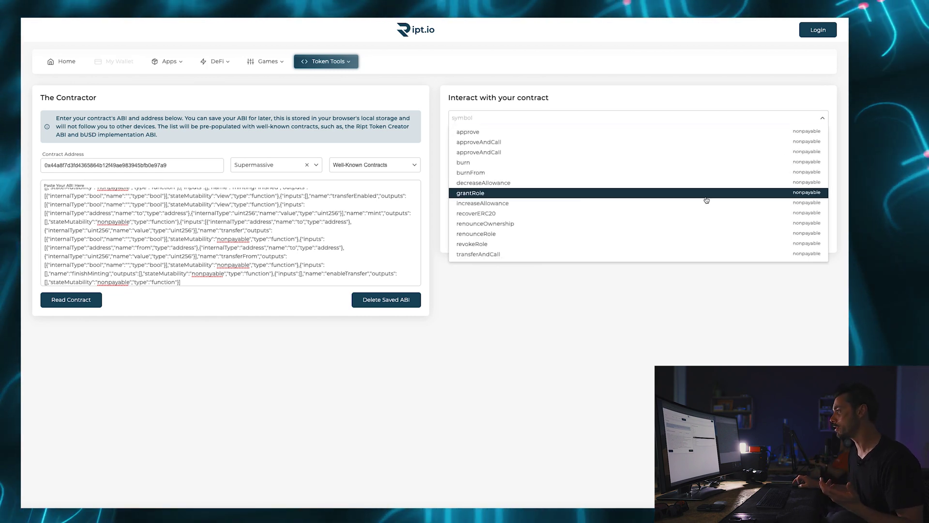
scroll(706, 199, "down", 3)
scroll(707, 200, "down", 5)
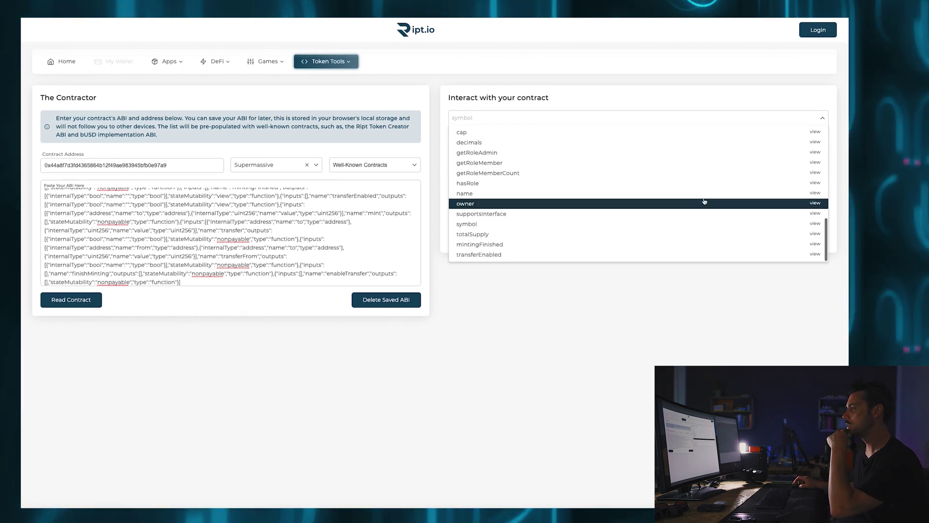
scroll(704, 202, "up", 4)
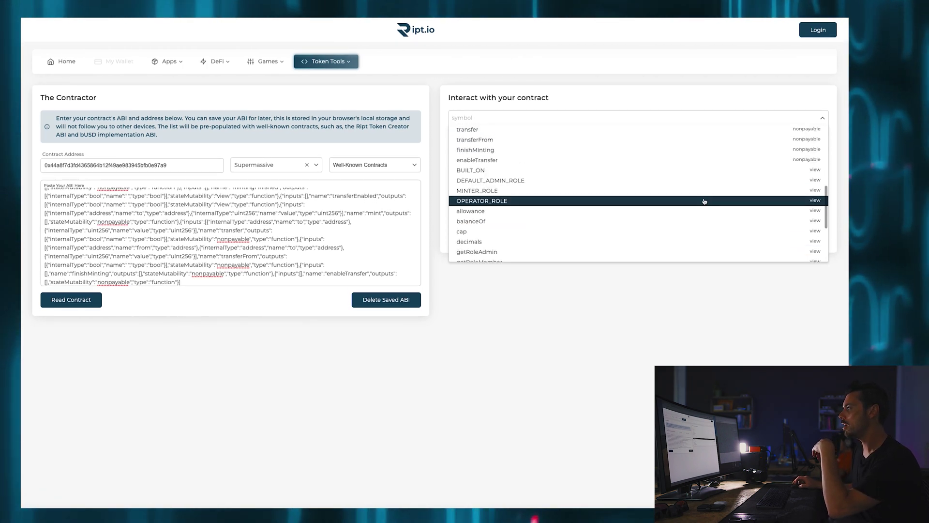
scroll(704, 201, "up", 3)
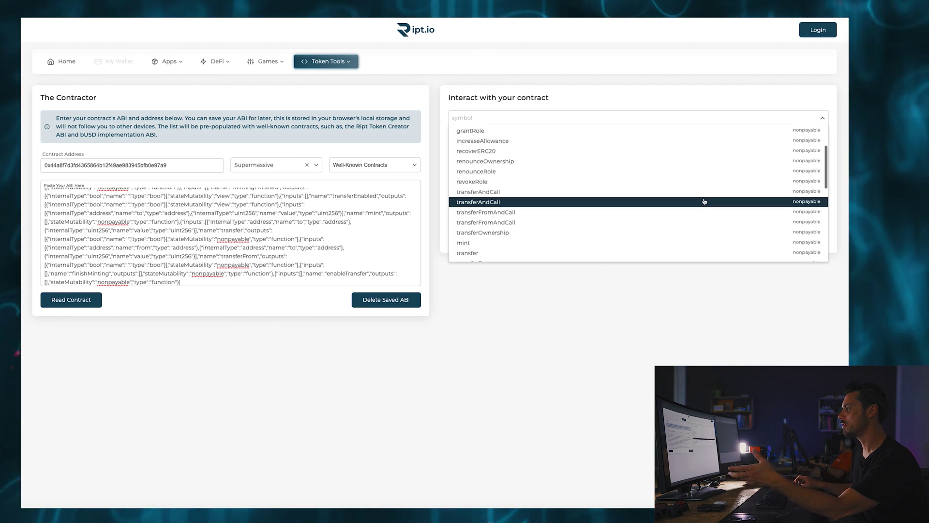
scroll(704, 201, "up", 3)
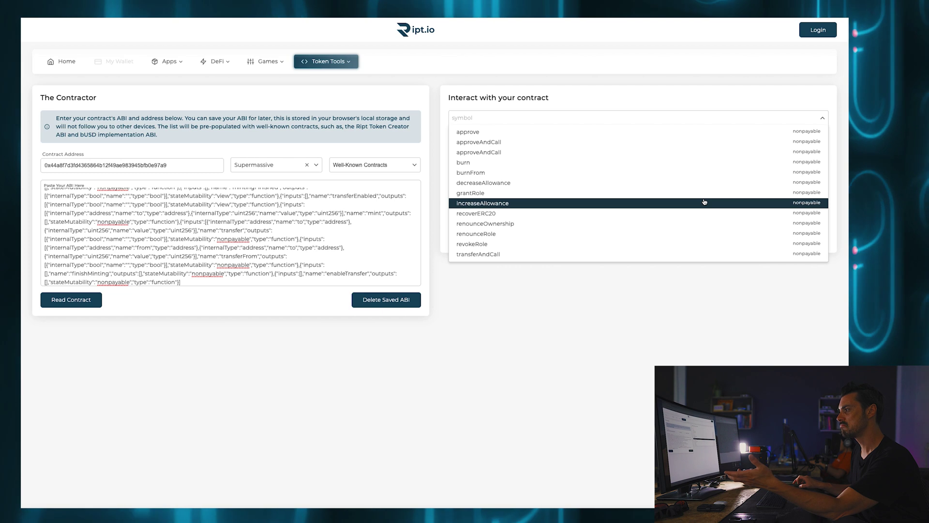
scroll(704, 202, "down", 5)
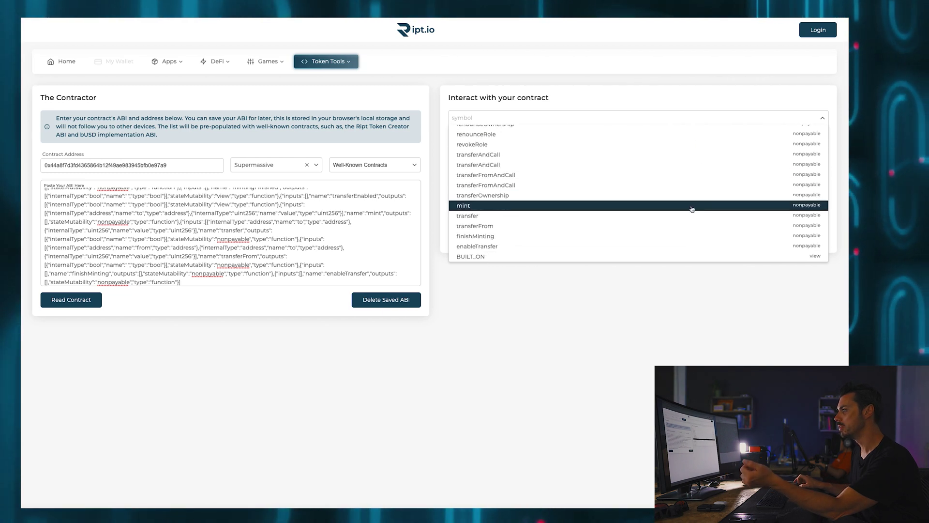
Select transfer and enter value 100 with the recipient's pasted wallet address
left_click(490, 215)
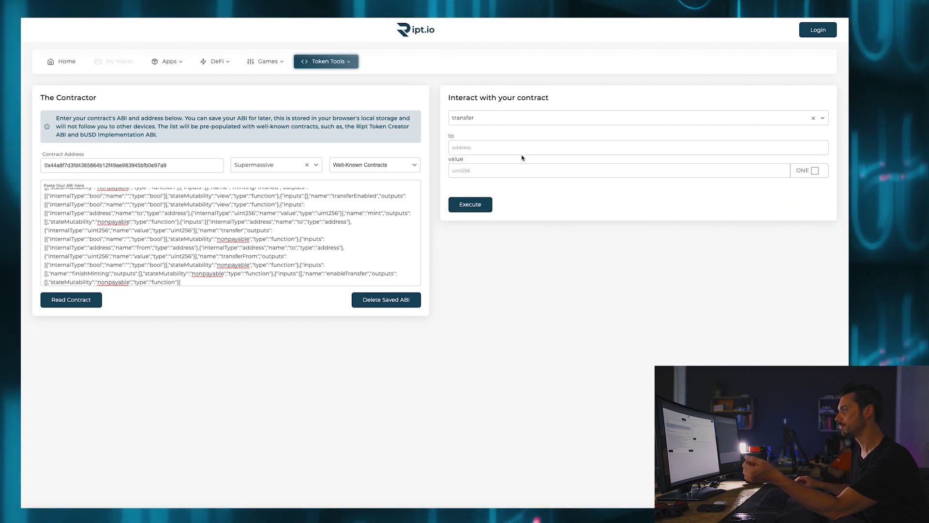
left_click(509, 148)
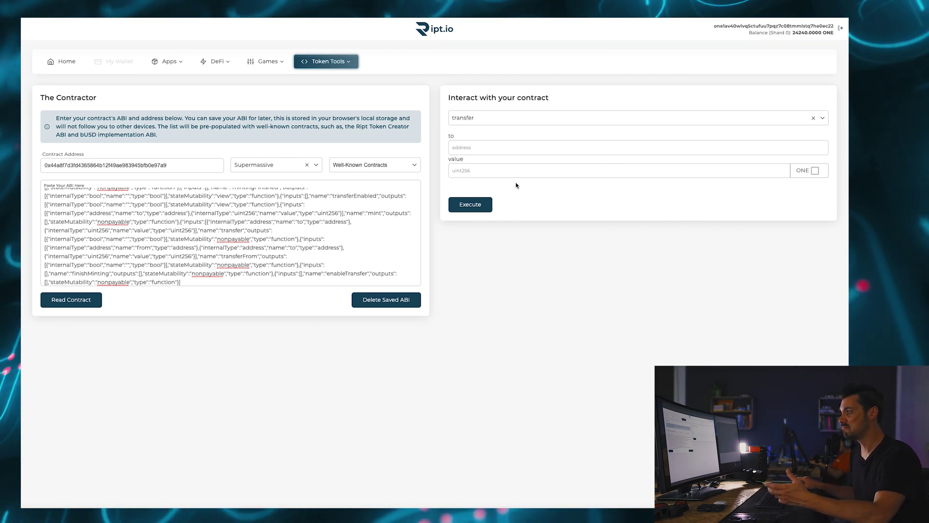
left_click(486, 151)
key("Tab")
type("100")
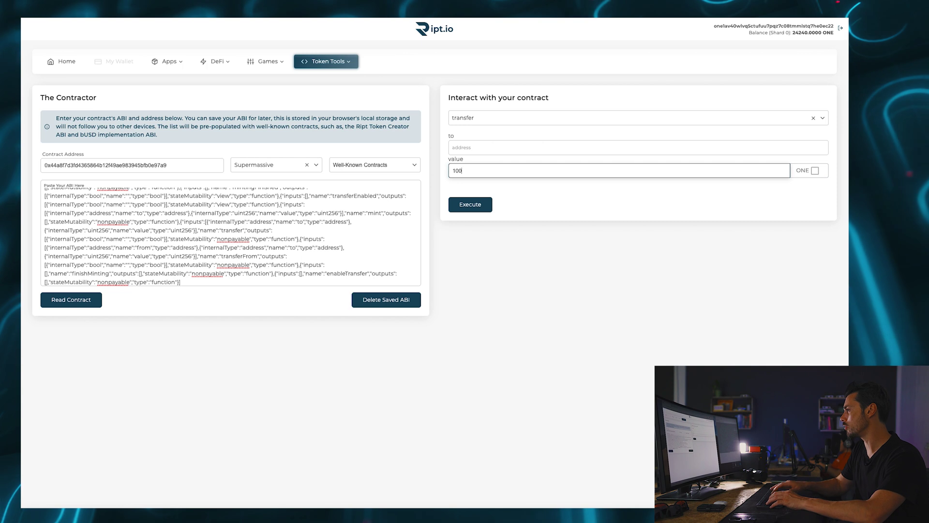
left_click(470, 145)
type("one1a8mjh7kxktp0nk6mgt50zllx4rh6kjkwlmghvv")
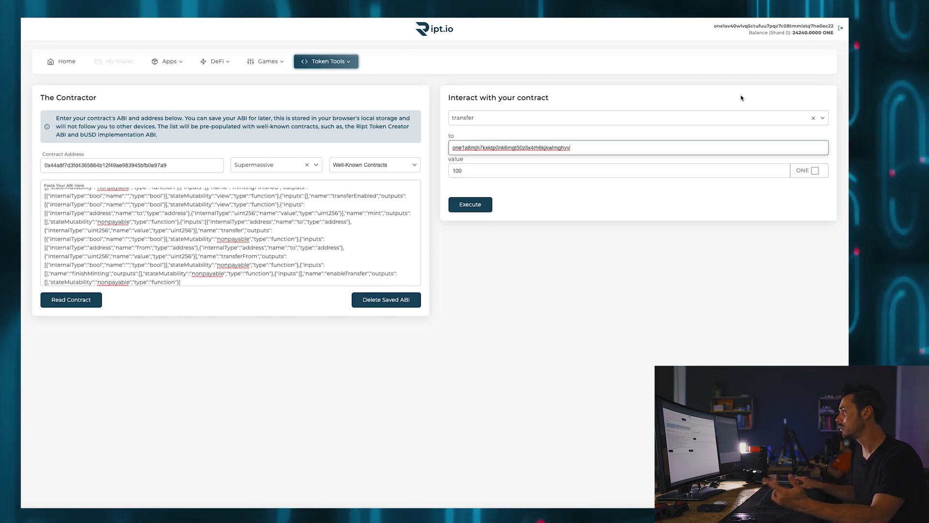
left_click(554, 208)
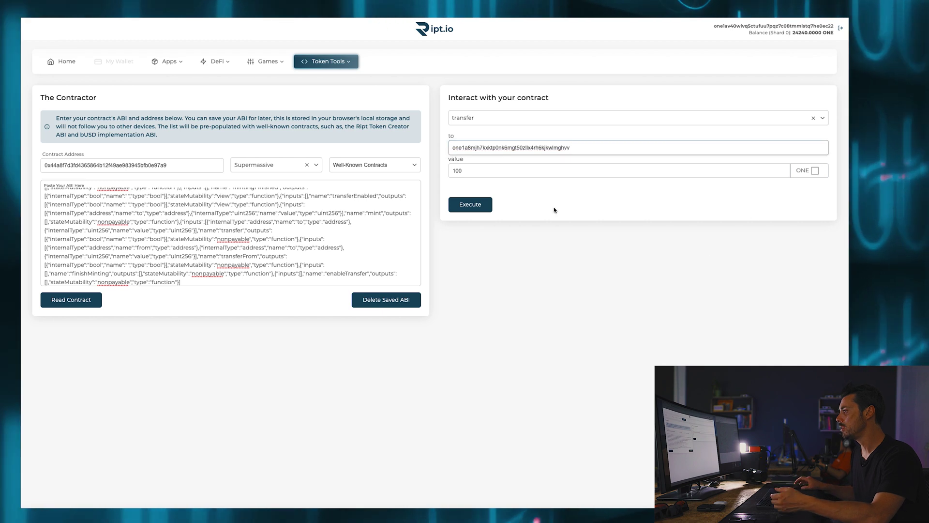
Execute the 100-token transfer, approve it in Math Wallet, and select the recipient address
left_click(461, 205)
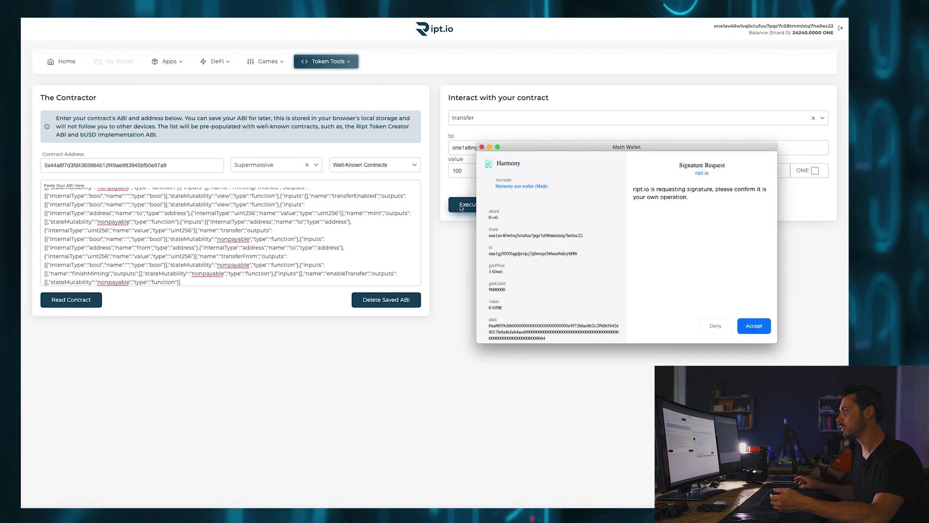
left_click(756, 327)
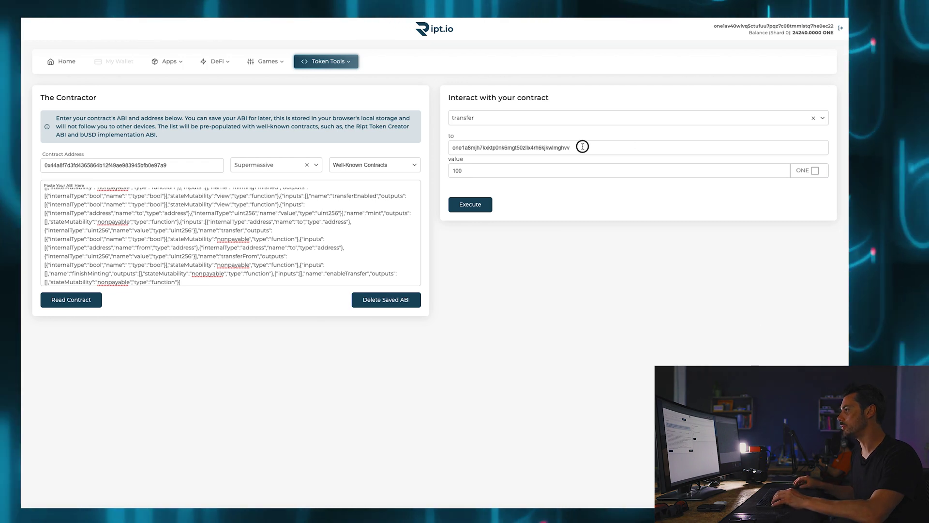
left_click_drag(582, 146, 423, 150)
key("ctrl+c")
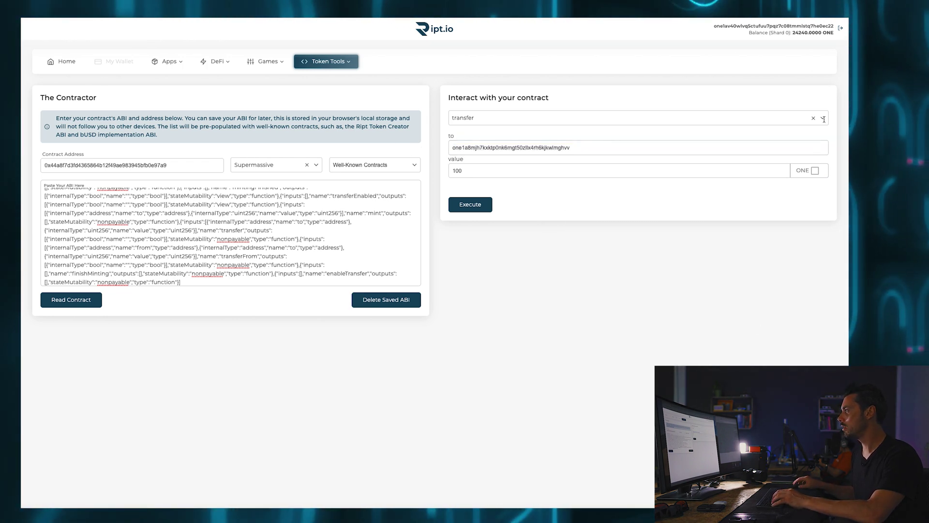
Run balanceOf with the recipient's address pasted as the account
left_click(605, 118)
scroll(611, 164, "down", 5)
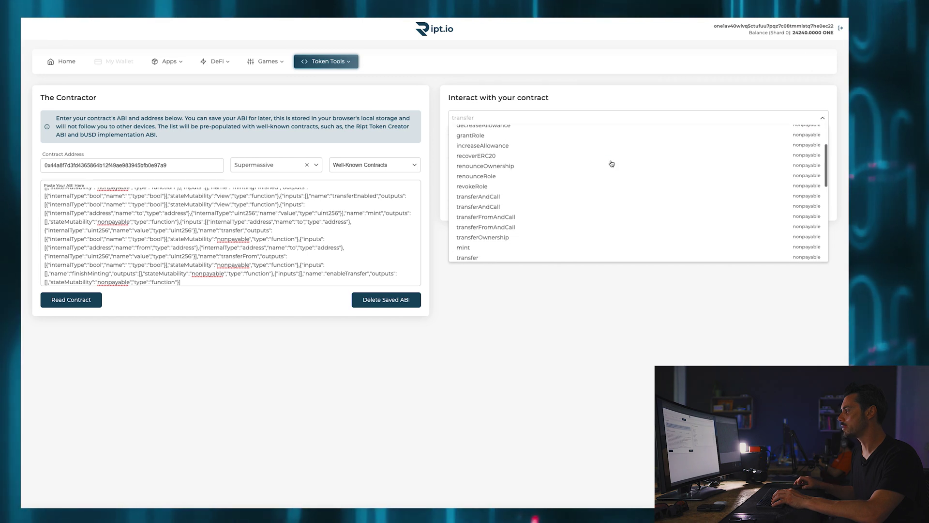
scroll(612, 163, "down", 3)
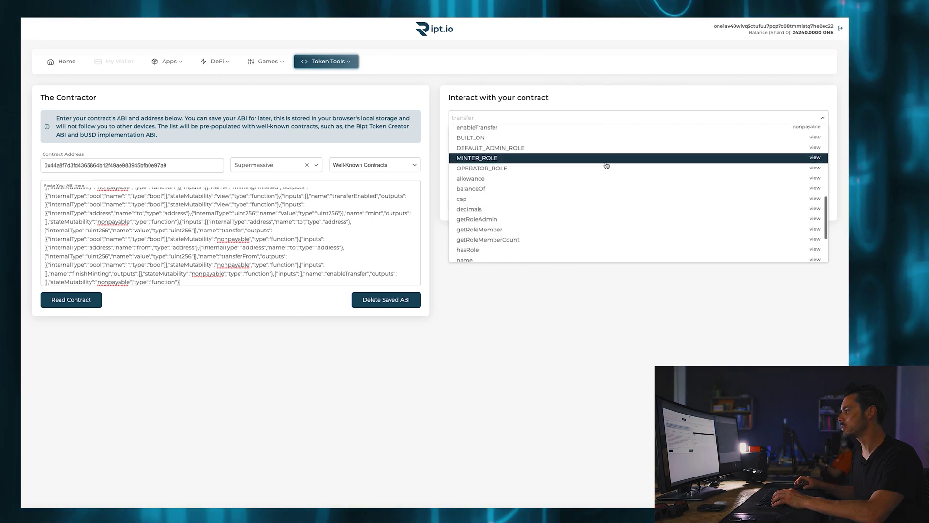
left_click(500, 189)
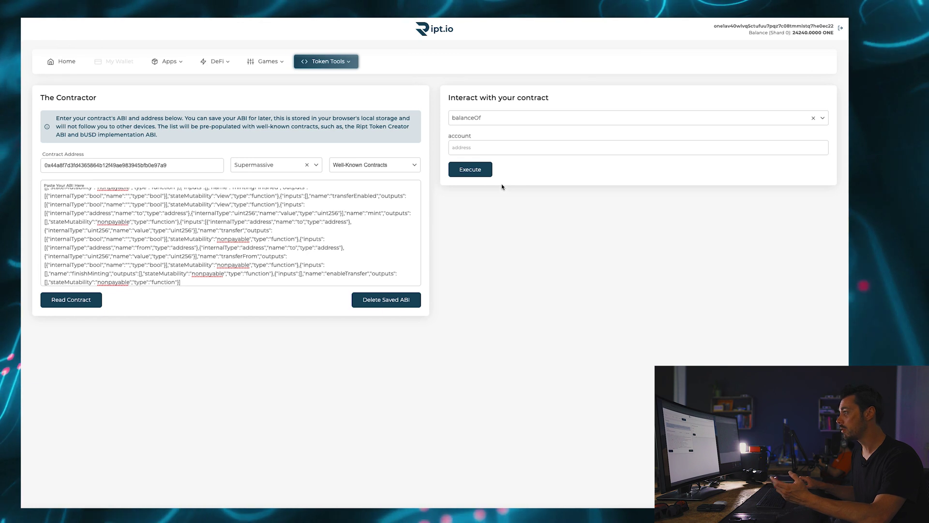
left_click(505, 151)
key("ctrl+v")
key("Return")
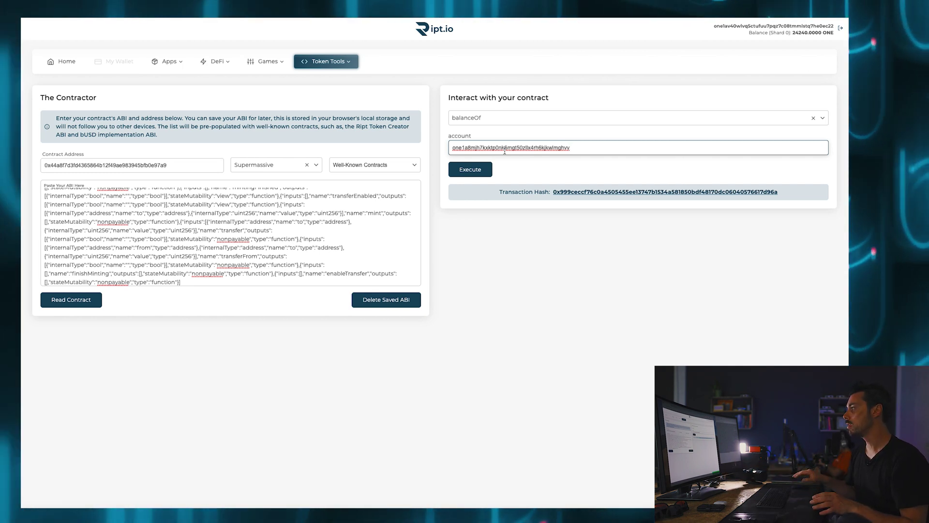
Copy the transaction hash, look it up in Harmony Explorer, and expand its details
double_click(632, 194)
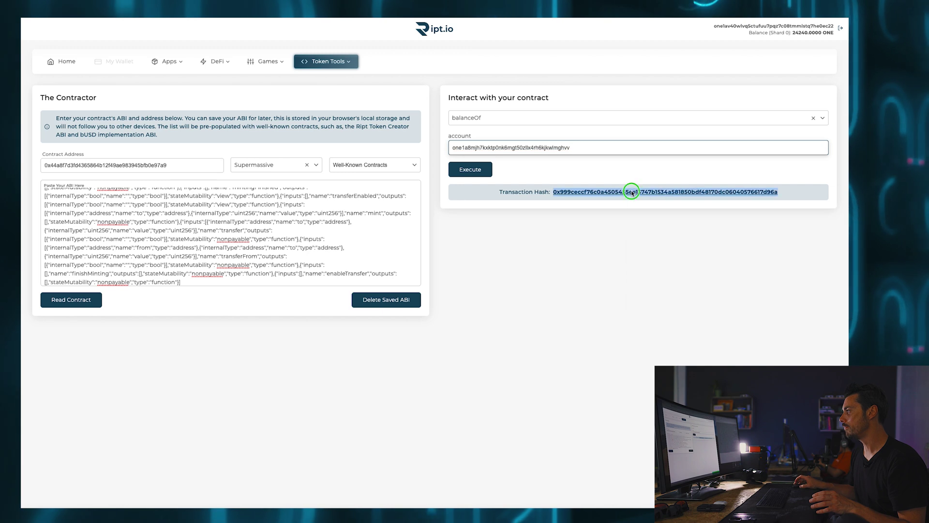
right_click(633, 192)
left_click(649, 248)
key("ctrl+Tab")
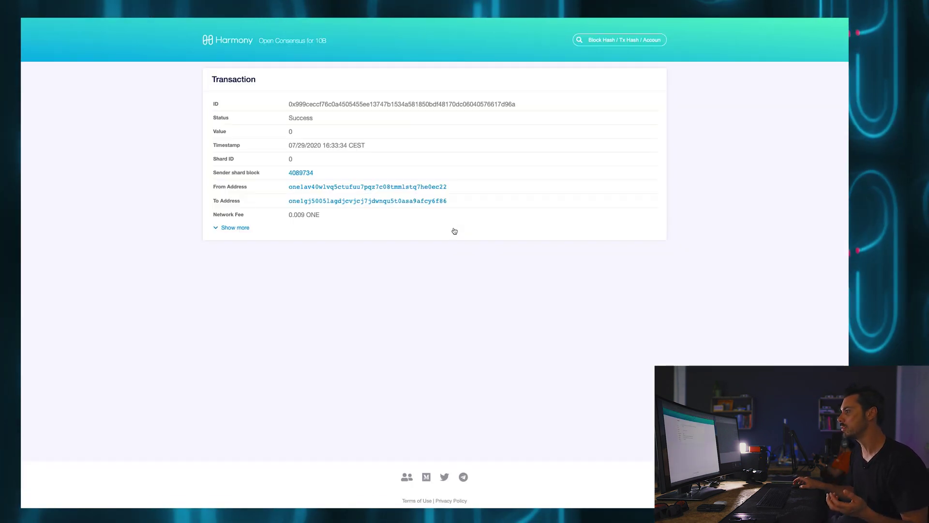
left_click(231, 229)
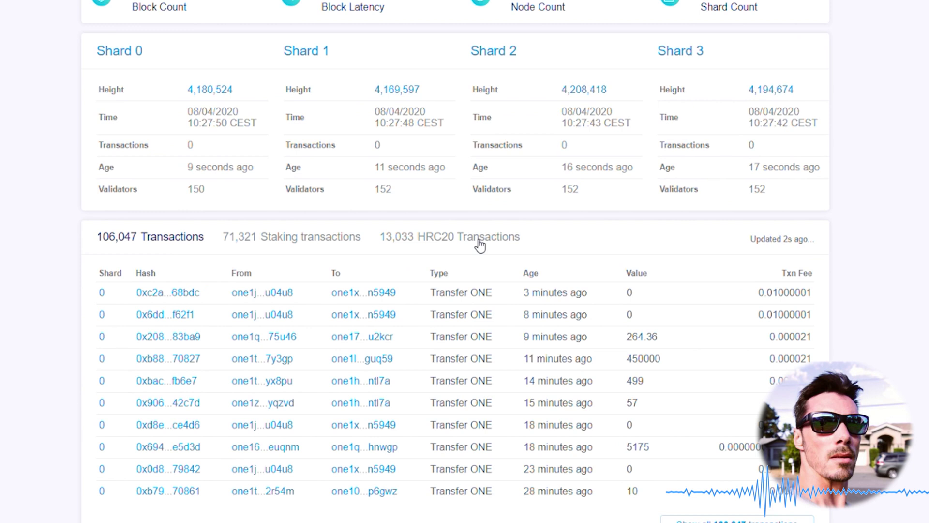
Browse HRC20 and staking transactions, then go to the Harmony One Wallet store page
left_click(478, 254)
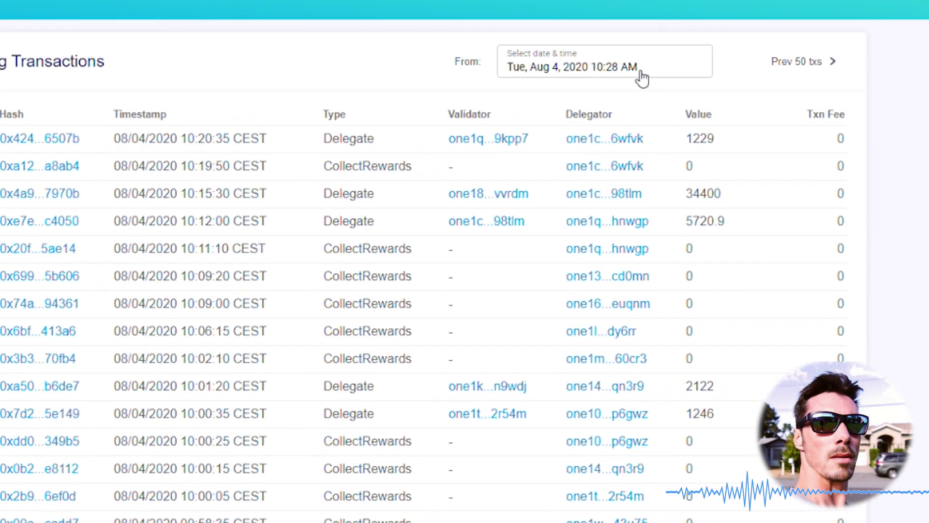
left_click(714, 72)
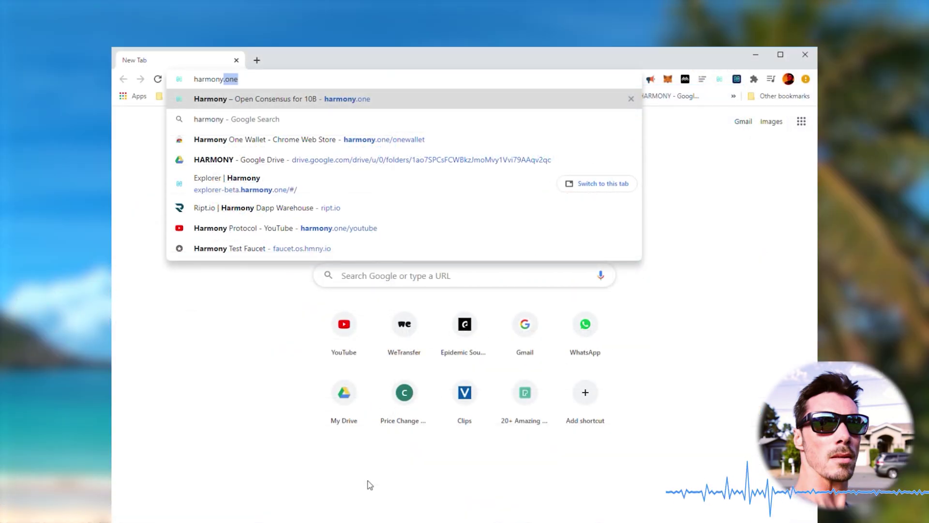
type(".one/one")
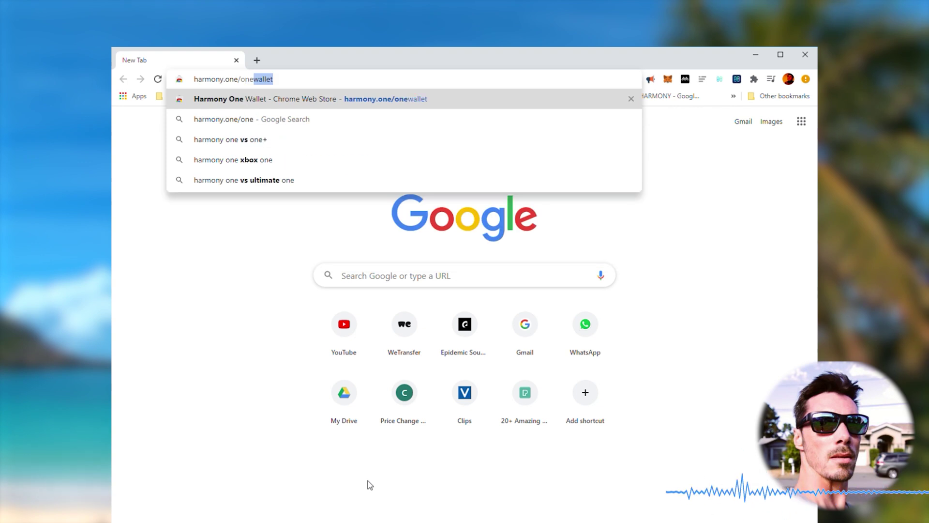
key("Return")
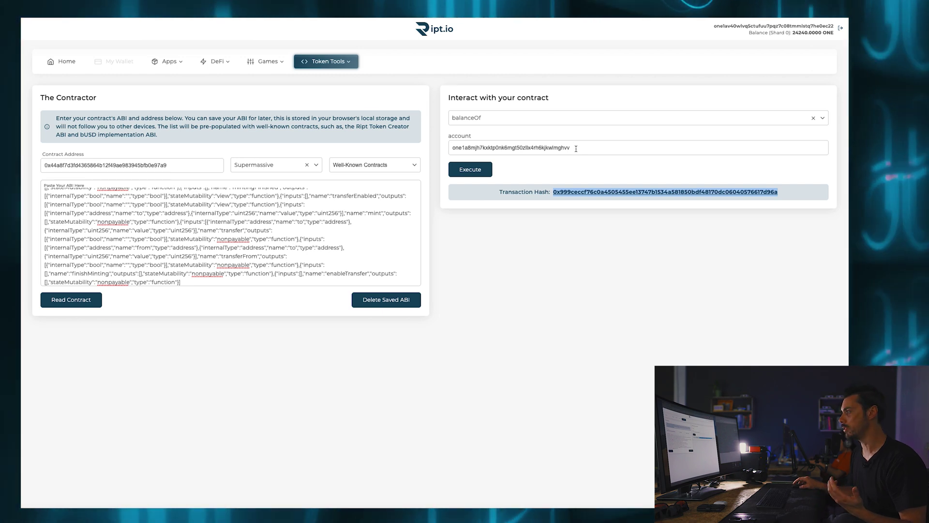
Execute balanceOf for the recipient account and confirm the returned value is 100
left_click(470, 169)
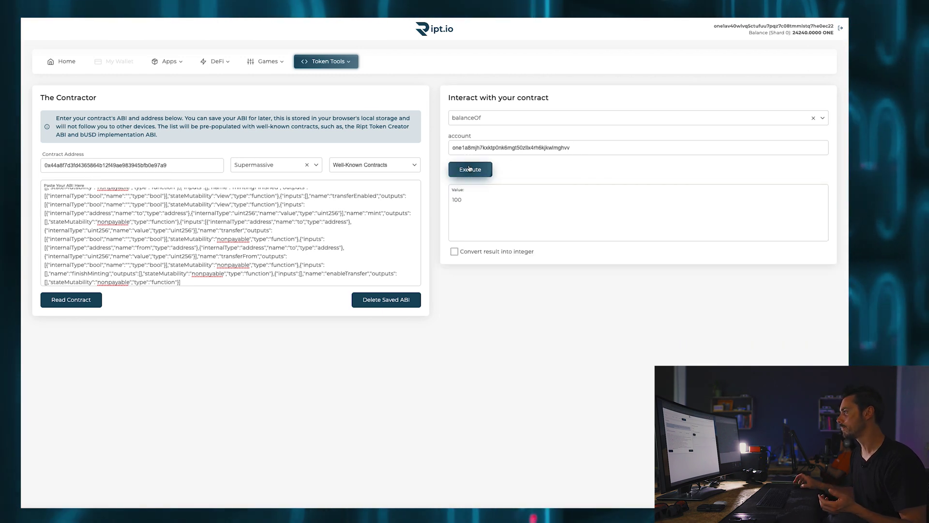
left_click(480, 204)
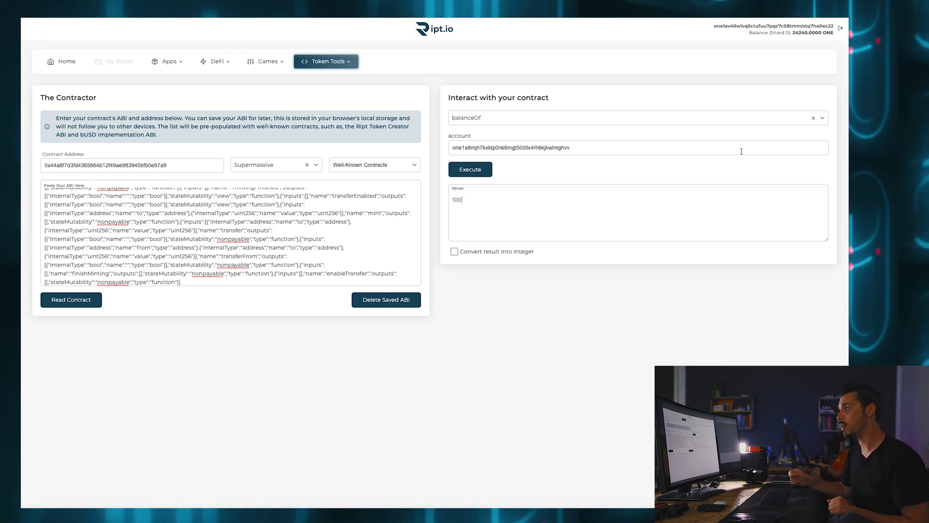
Expand the contract's function list and browse its nonpayable and view functions
left_click(822, 118)
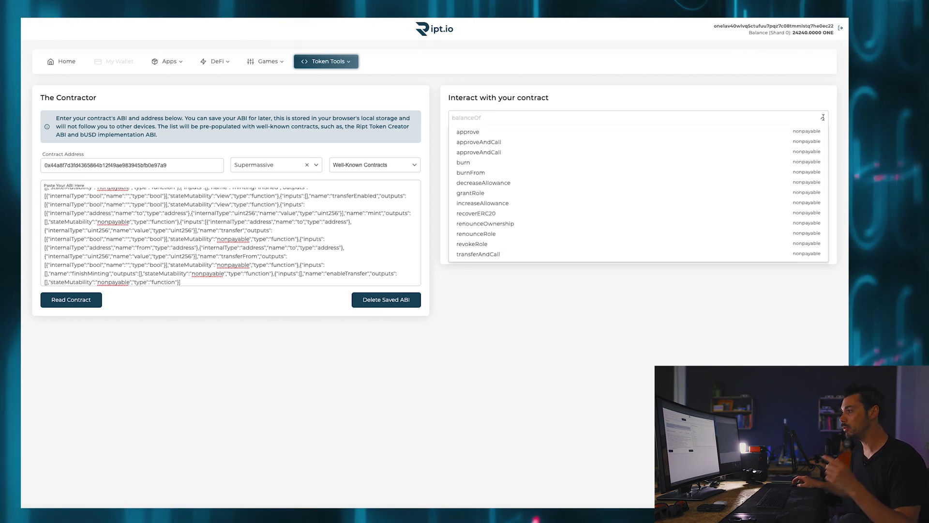
scroll(681, 178, "down", 2)
scroll(681, 178, "down", 2)
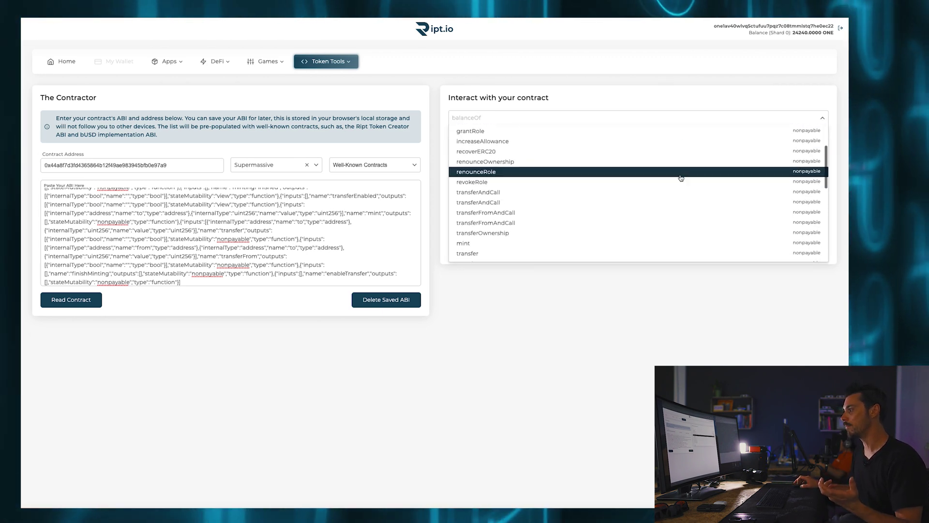
scroll(681, 178, "down", 3)
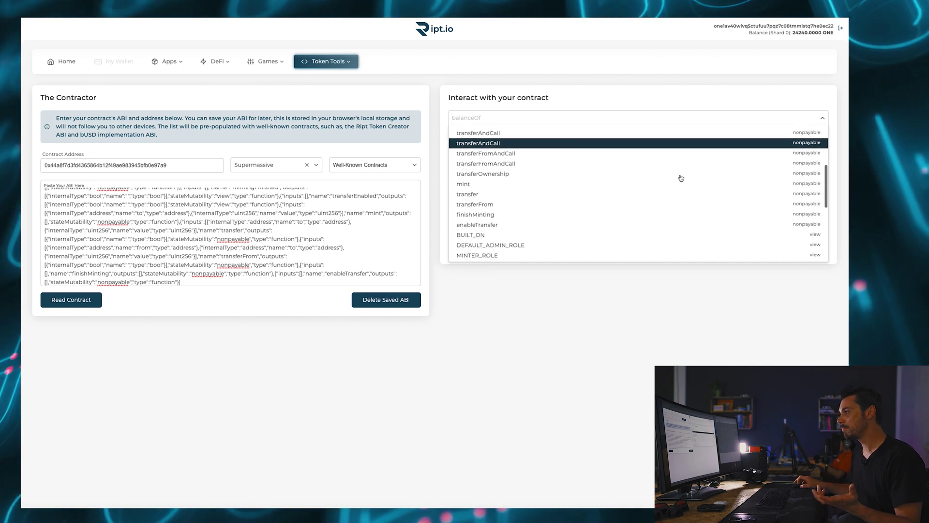
scroll(681, 178, "down", 1)
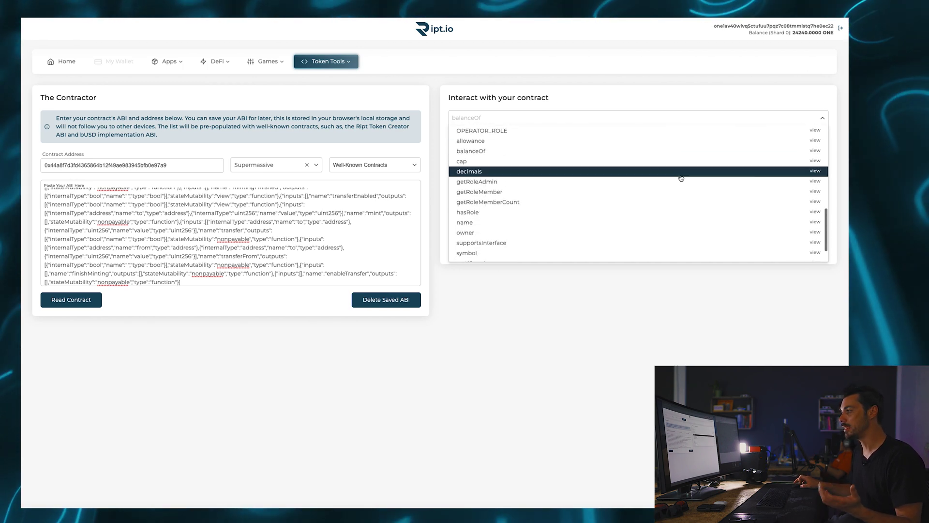
scroll(681, 178, "down", 1)
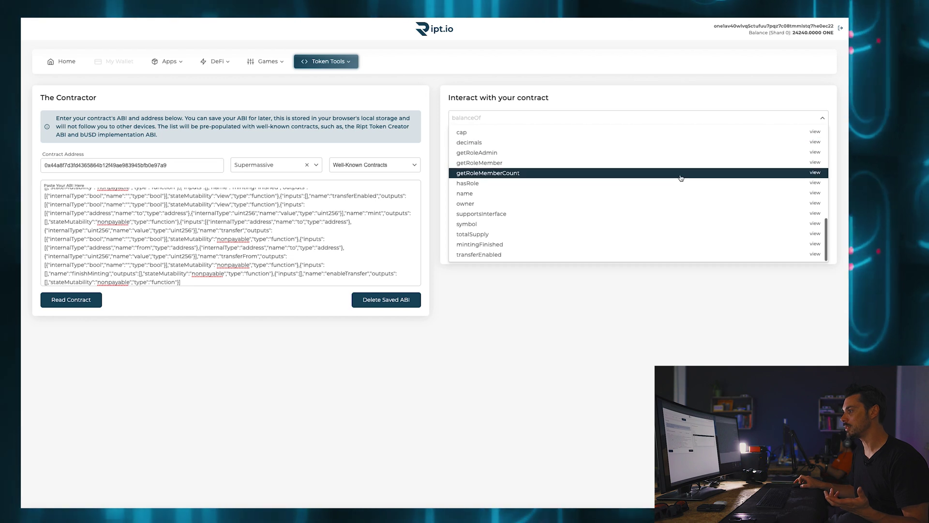
scroll(681, 178, "down", 5)
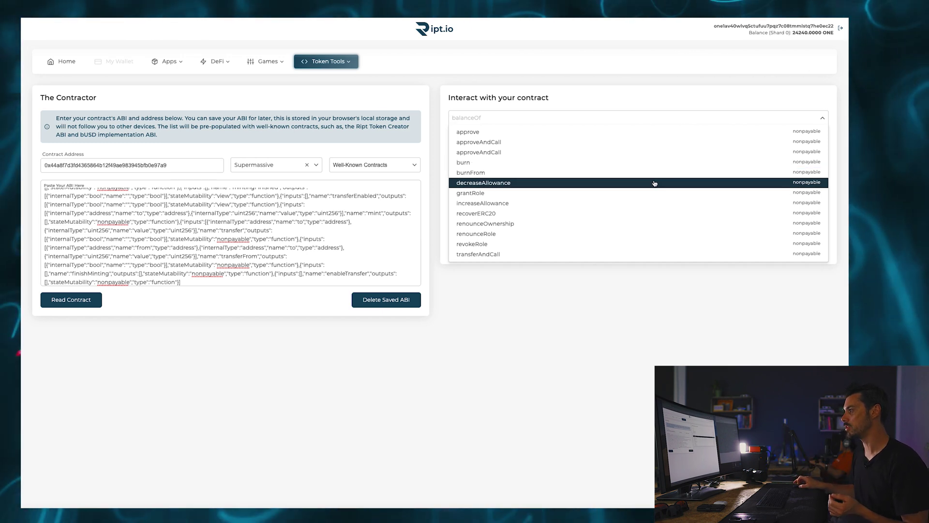
scroll(655, 183, "down", 5)
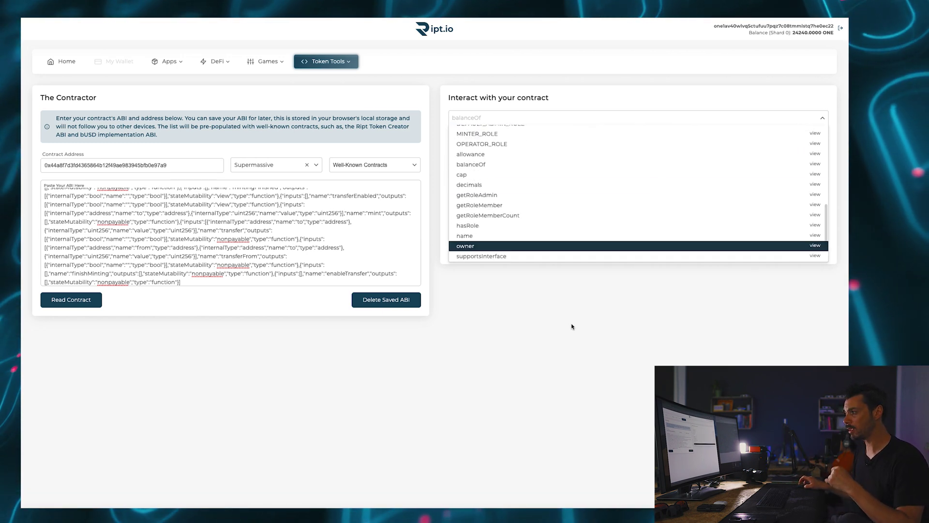
scroll(595, 237, "down", 2)
Read the well-known bUSD contract with Save Contract unchecked, then expand its function list
left_click(599, 349)
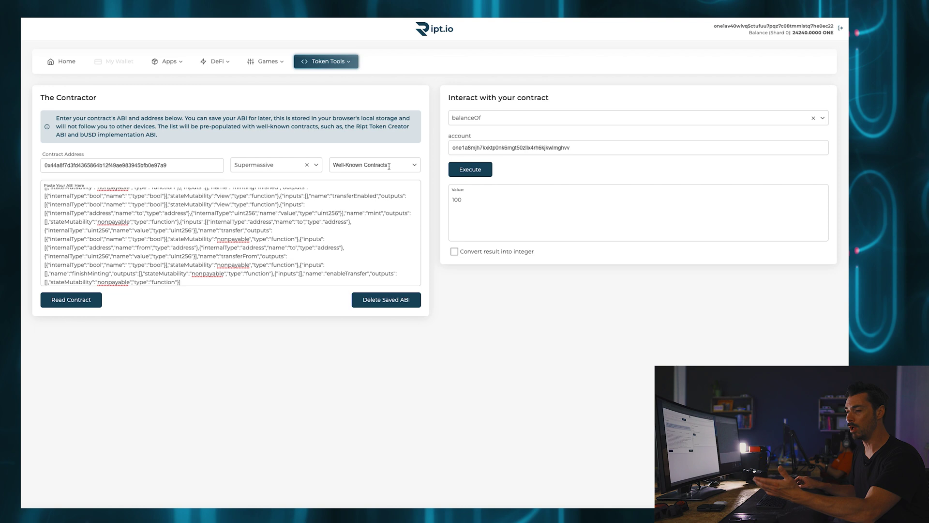
left_click(412, 163)
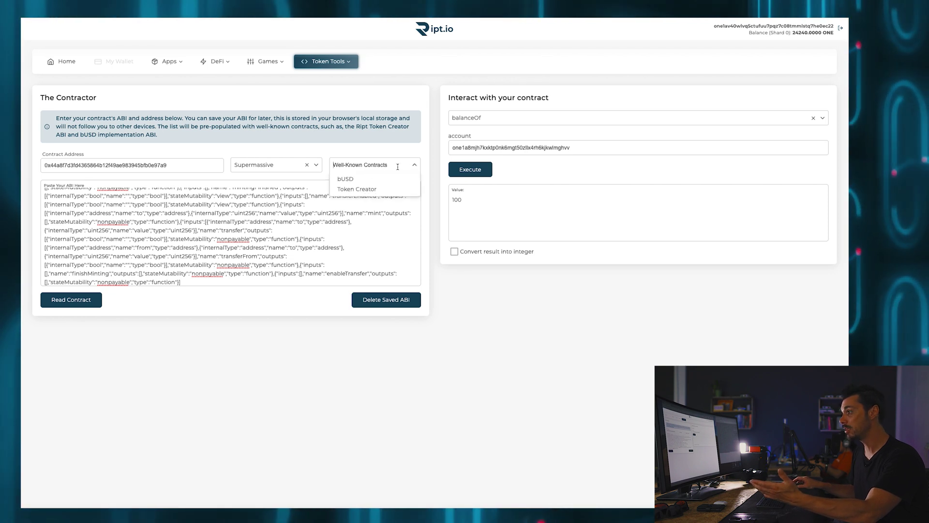
left_click(361, 180)
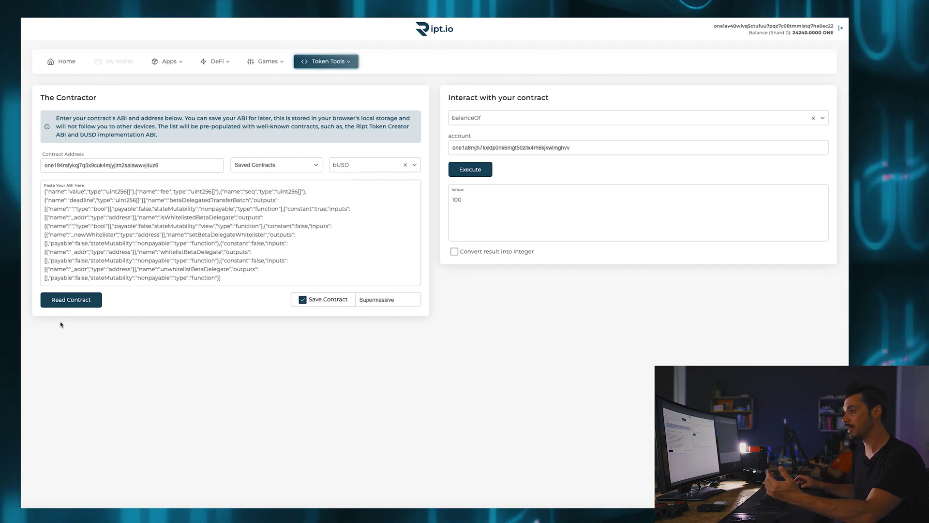
left_click(71, 300)
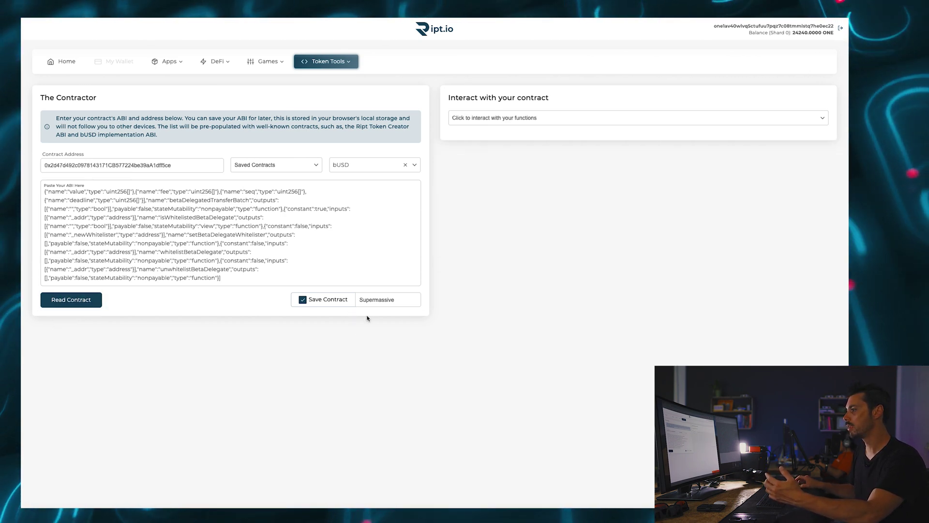
left_click(302, 299)
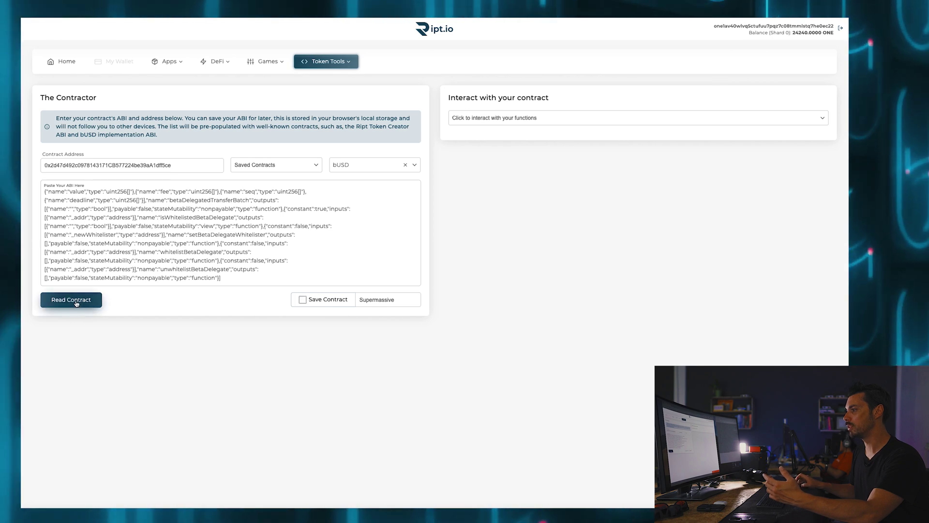
left_click(818, 118)
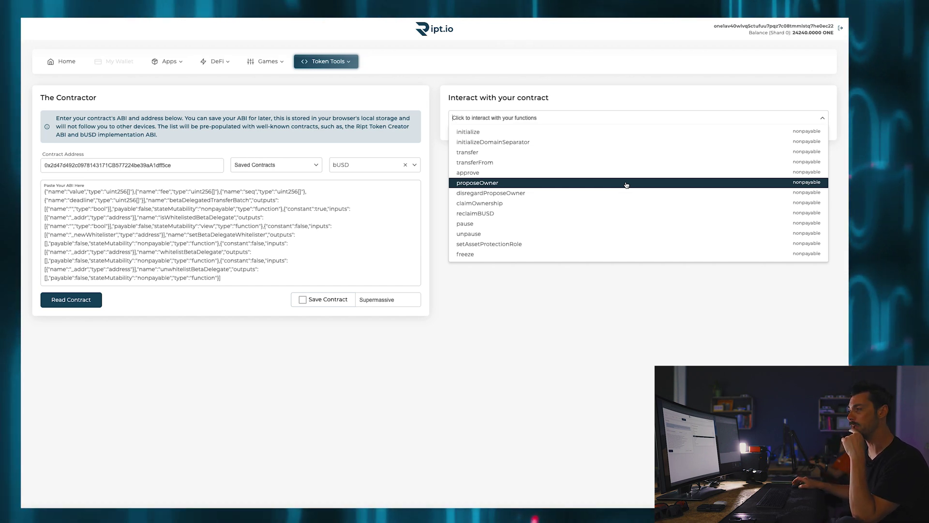
Scroll past the bUSD nonpayable functions and select assetProtectionRole
key("Up")
key("Up")
key("Up")
key("Up")
key("Up")
key("Up")
key("Up")
key("Up")
key("Up")
key("Up")
key("Up")
key("Up")
key("Up")
key("Up")
key("Up")
key("Up")
key("Up")
key("Up")
key("Up")
key("Up")
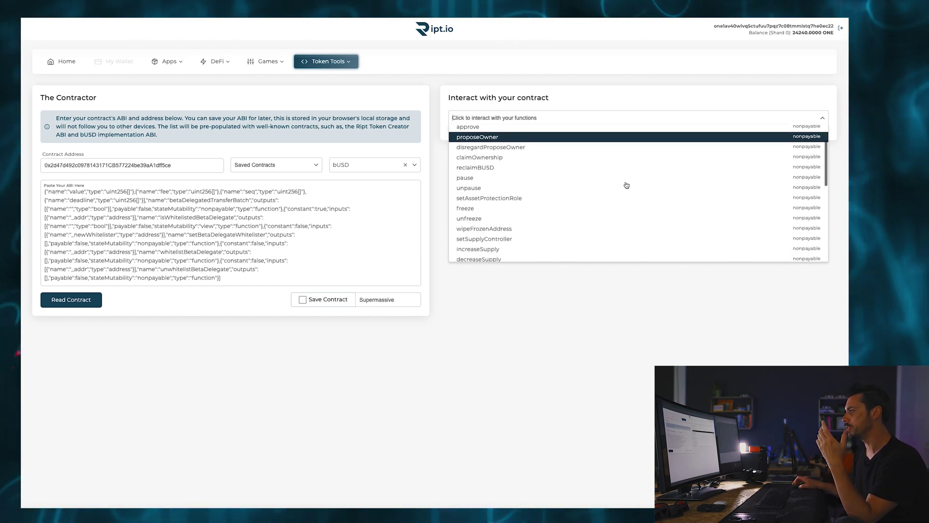
scroll(626, 185, "down", 3)
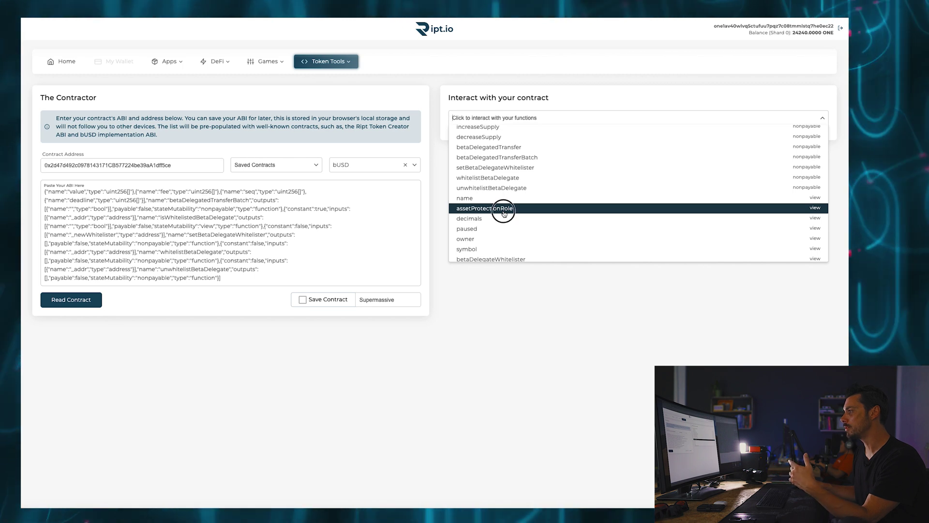
left_click(503, 212)
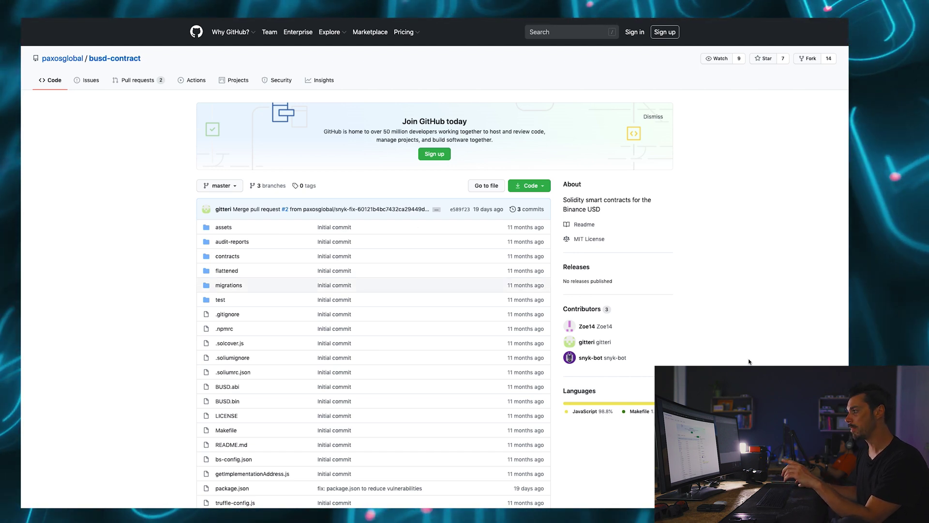
Scroll the busd-contract README to Asset Protection Role and highlight its paragraphs on freezing and wiping balances
scroll(746, 358, "down", 12)
scroll(747, 360, "down", 7)
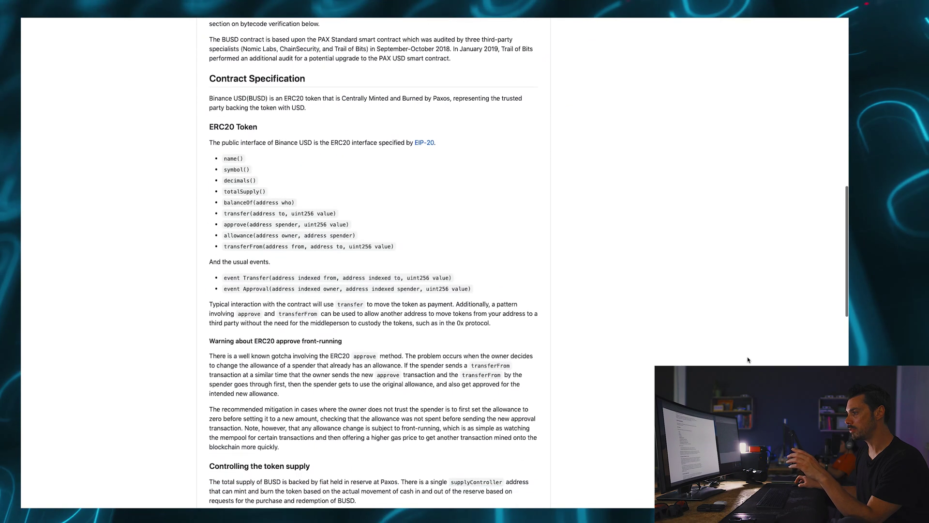
scroll(748, 359, "down", 5)
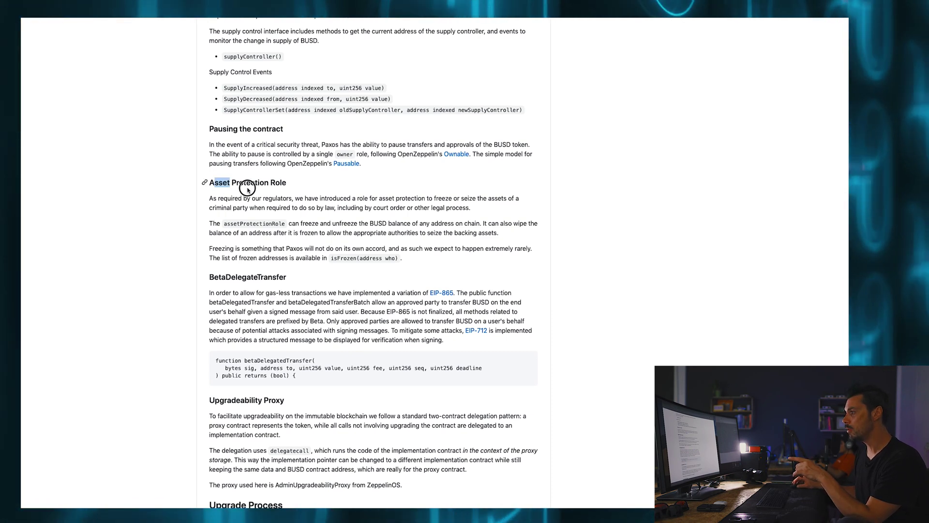
left_click_drag(247, 189, 417, 264)
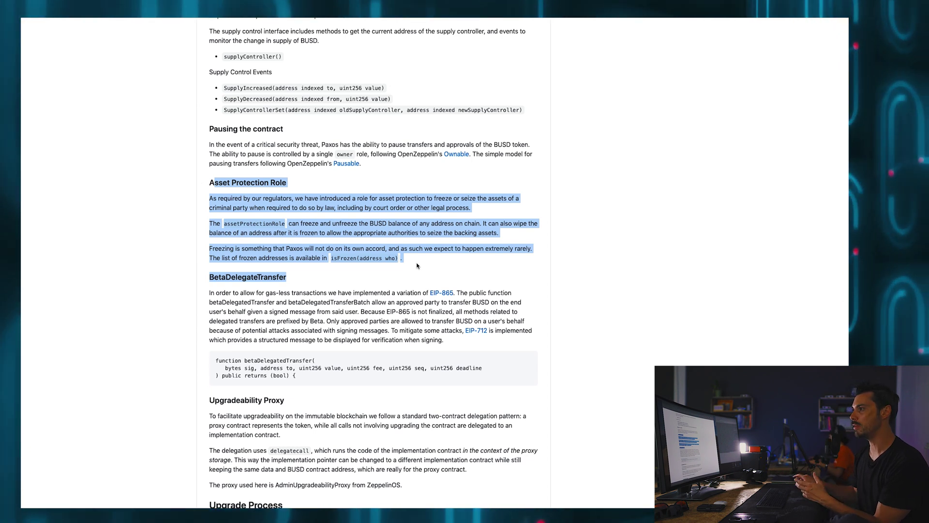
left_click(131, 182)
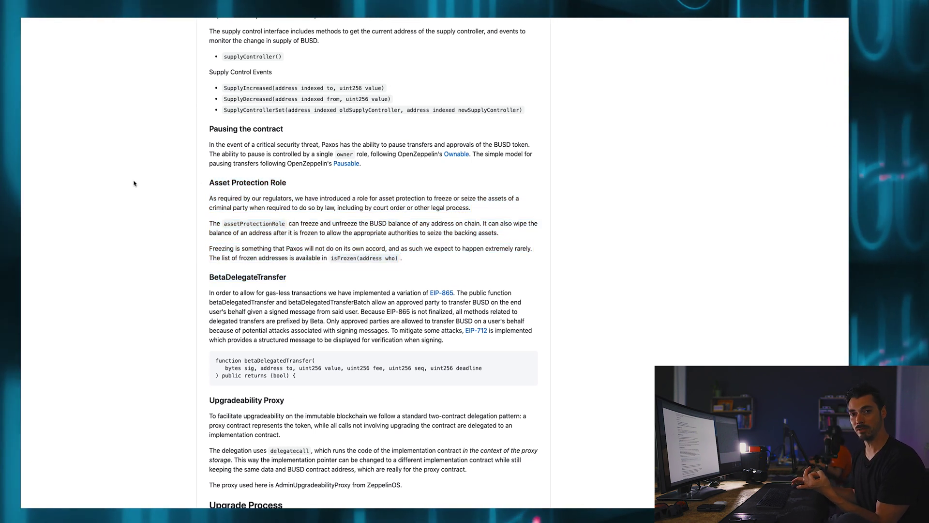